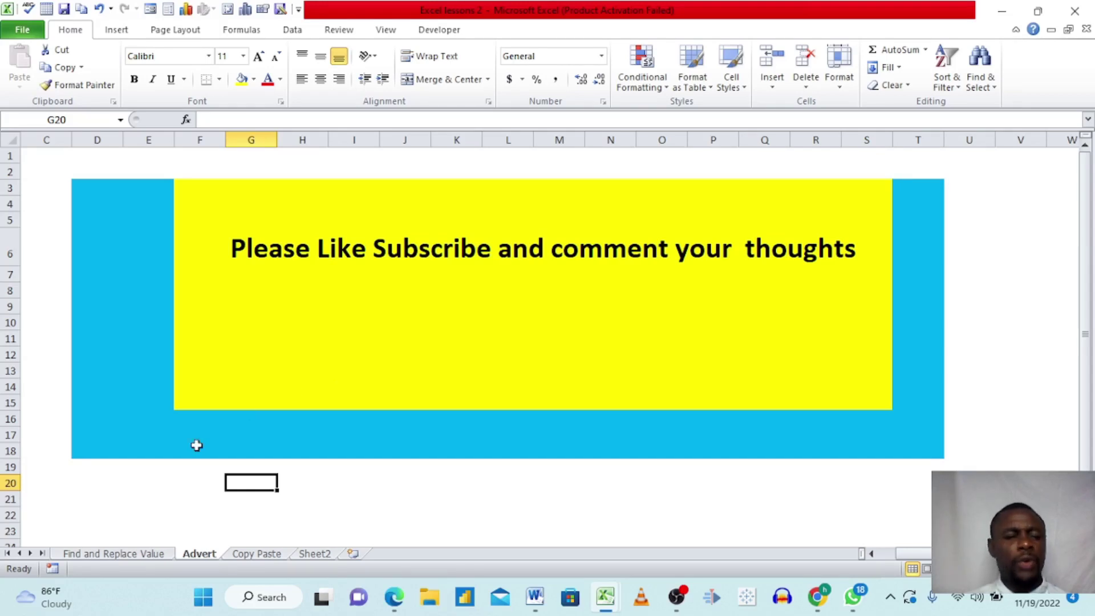
Step: Switch to the Find and Replace Value sheet and select the class entry in D19
left_click(114, 555)
left_click(398, 316)
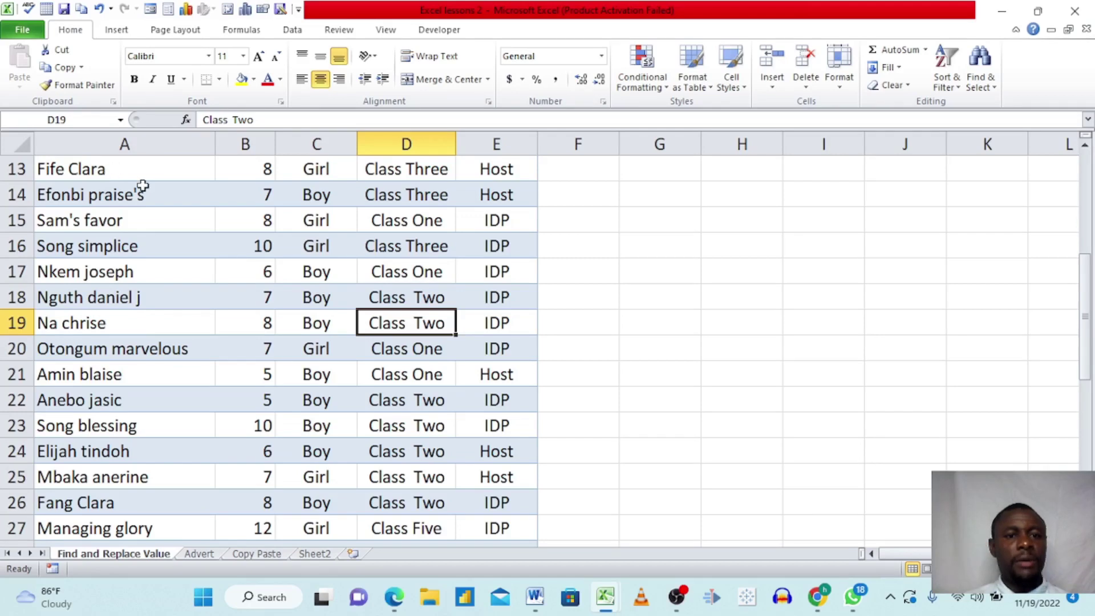
scroll(142, 185, "up", 4)
left_click(103, 170)
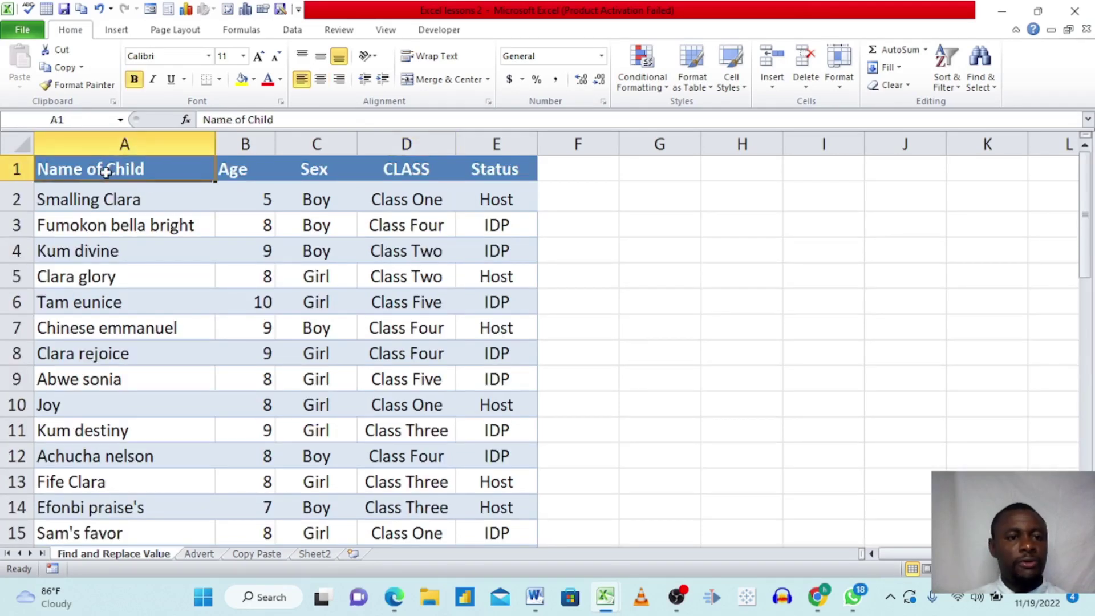
left_click(250, 168)
left_click_drag(250, 168, 335, 181)
left_click(343, 188)
left_click(394, 188)
left_click(517, 192)
left_click(338, 355)
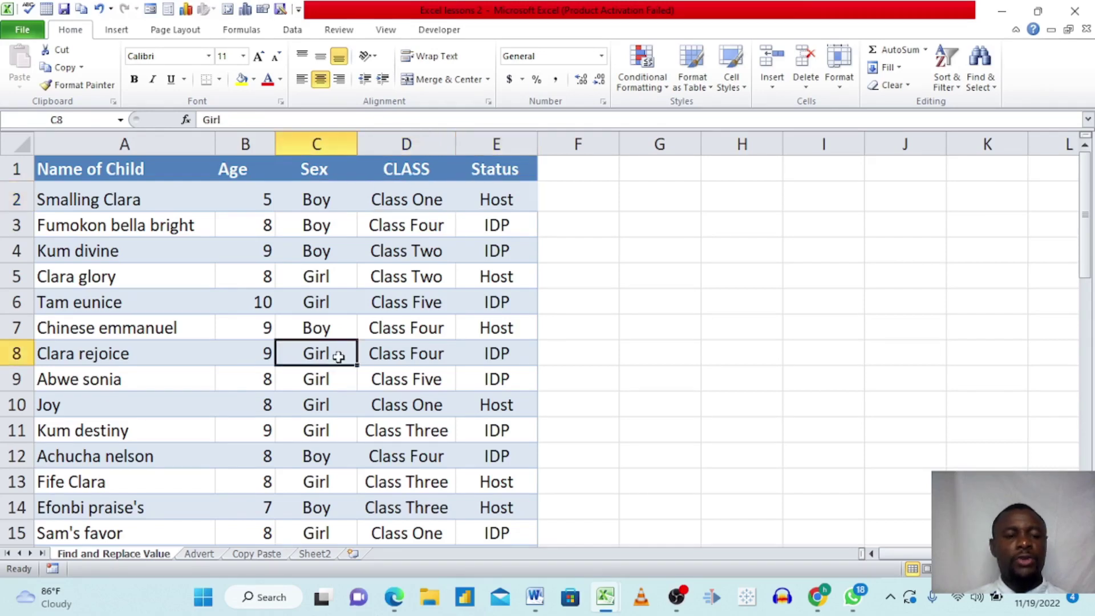
left_click(164, 307)
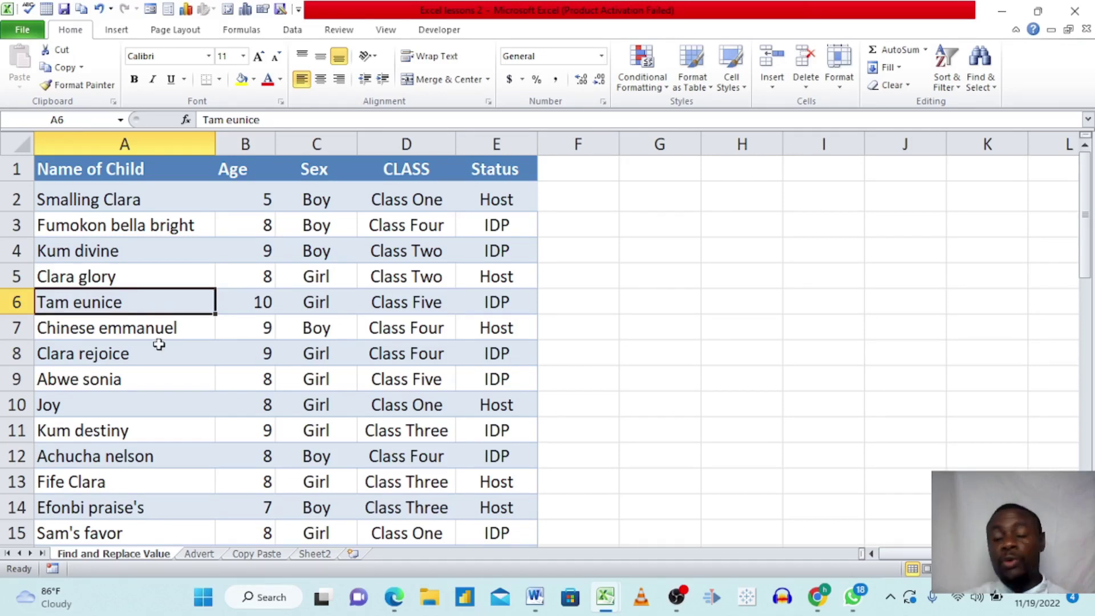
left_click(171, 355)
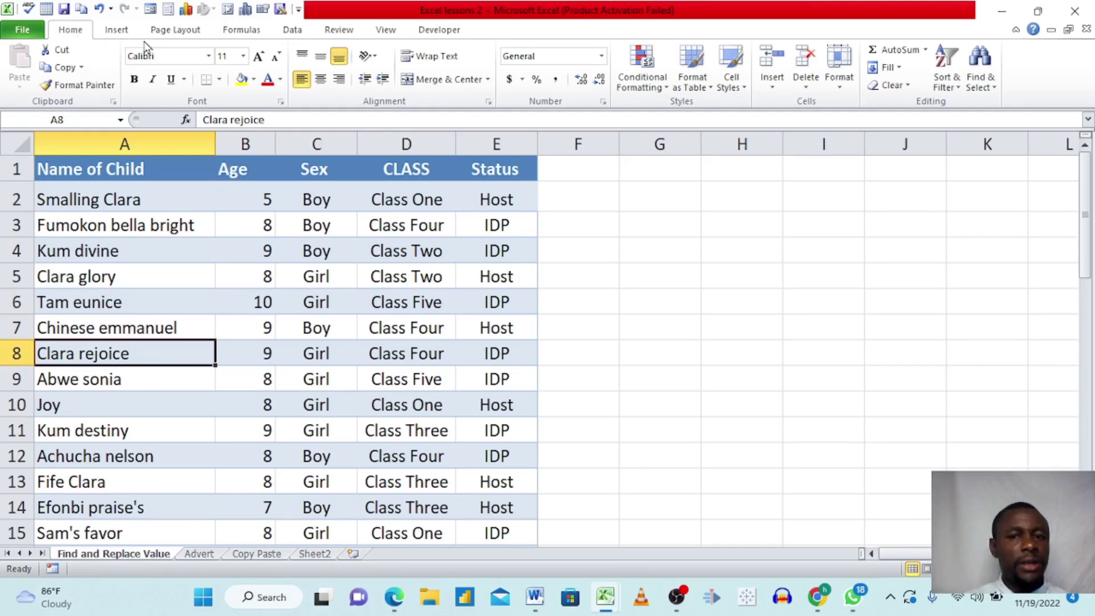
Step: Open the Find dialog, move it aside, and enter 'Clara' as the search term
left_click(985, 86)
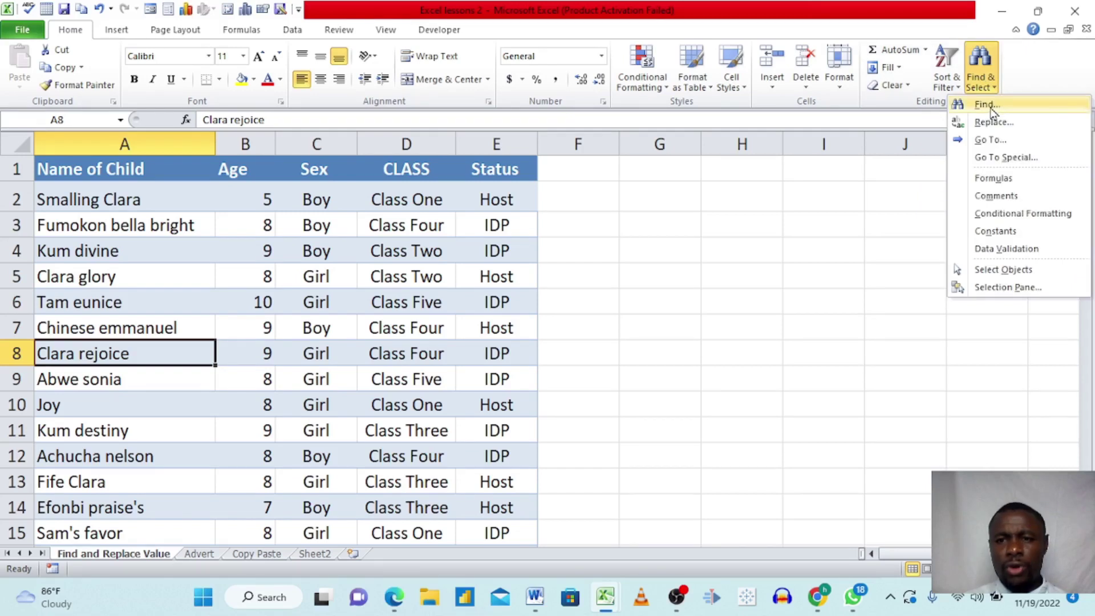
left_click(988, 106)
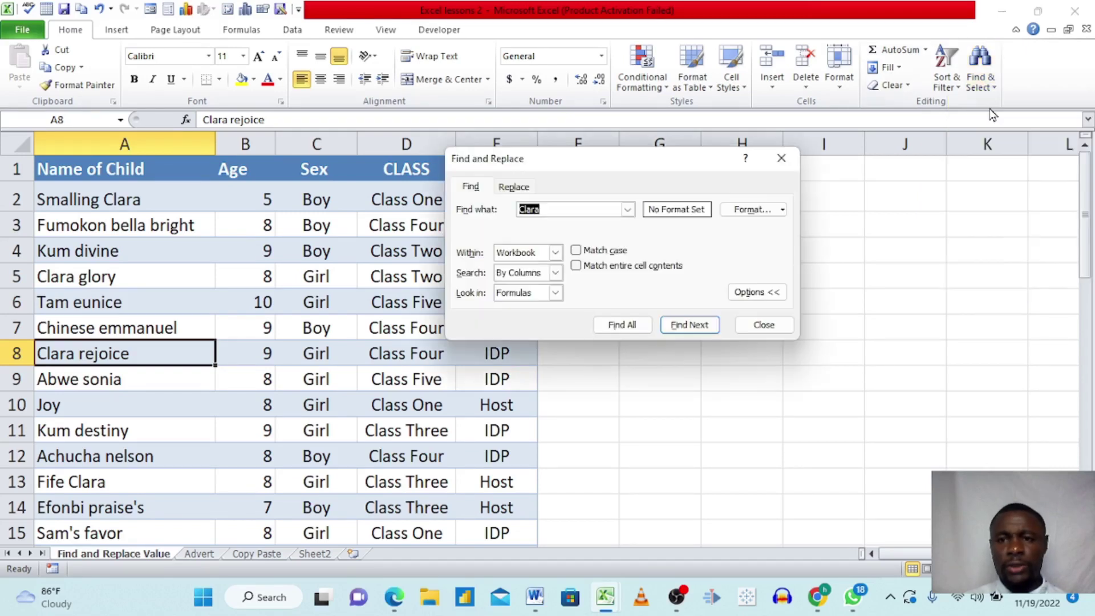
key("BackSpace")
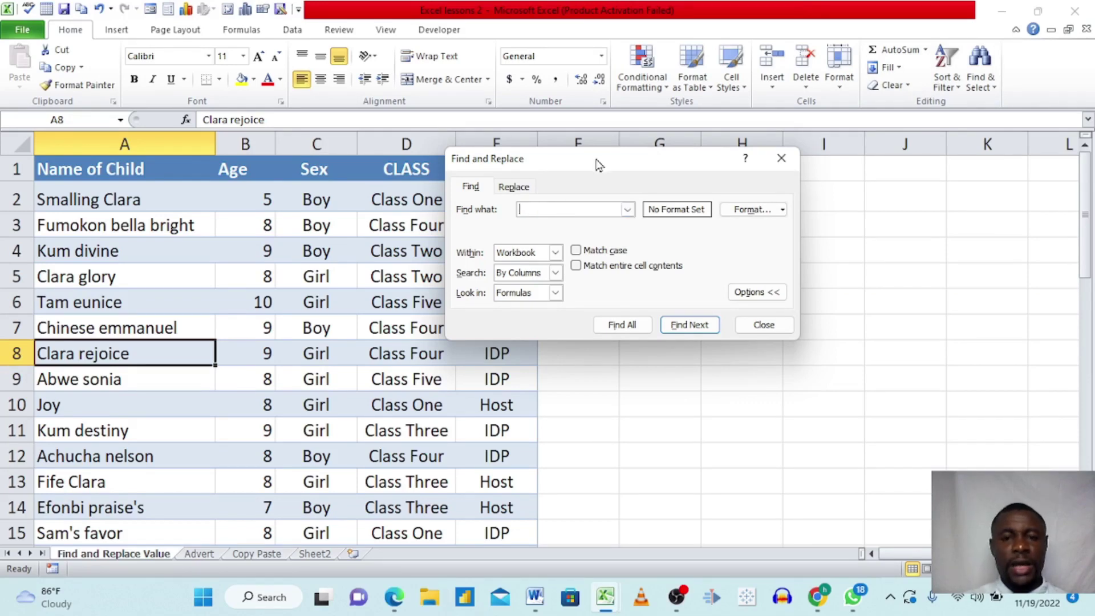
left_click_drag(598, 165, 451, 141)
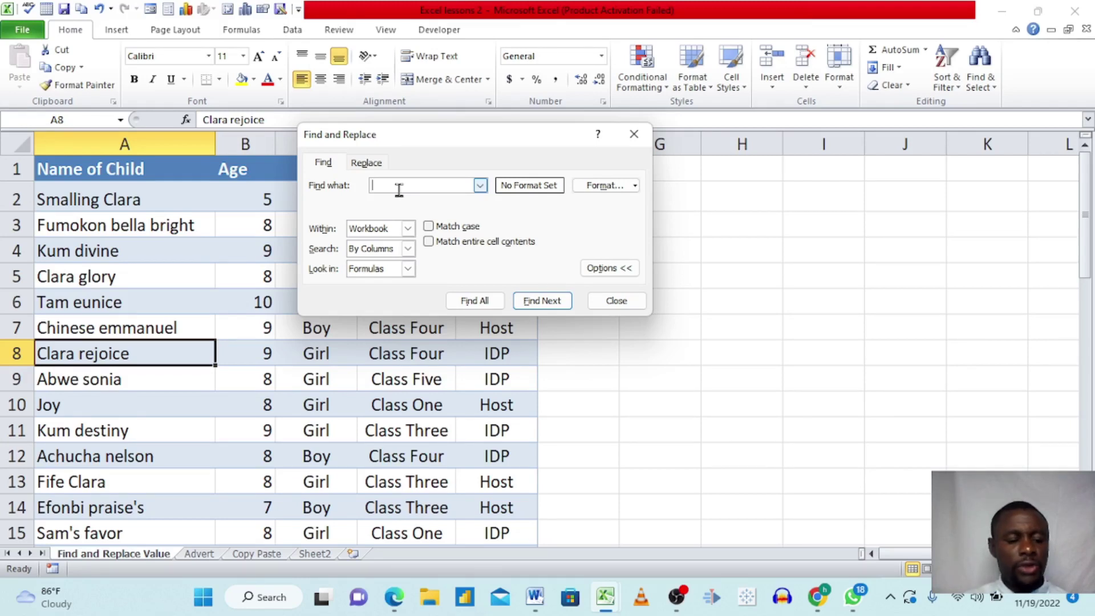
key("Caps_Lock")
type("C")
key("Caps_Lock")
type("lara")
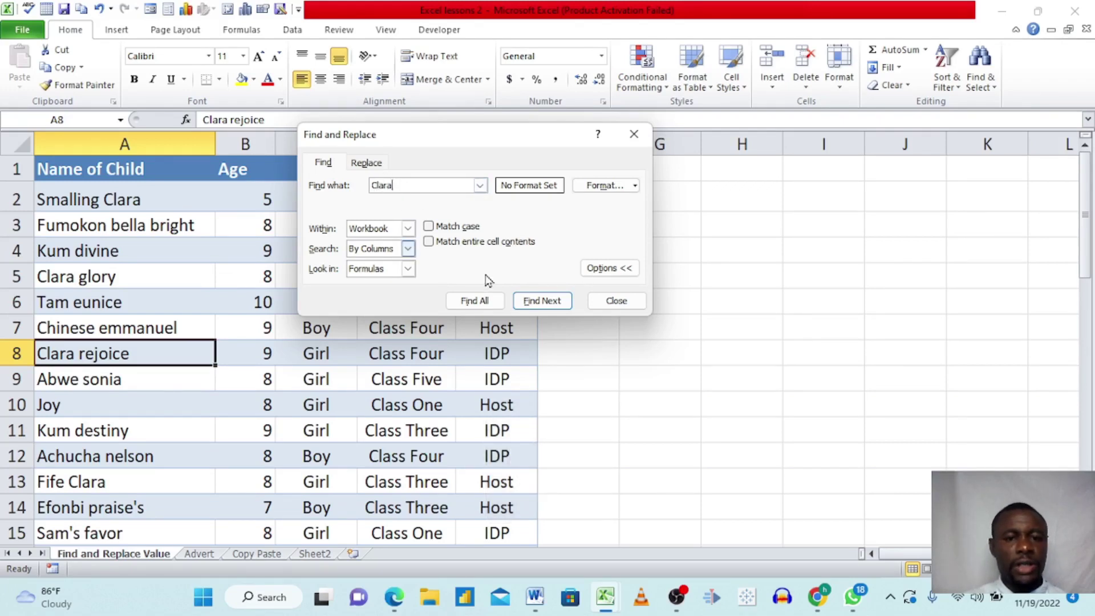
Step: List all workbook cells containing Clara and jump to the Sheet2 matches in A43, A42 and A40
left_click(471, 303)
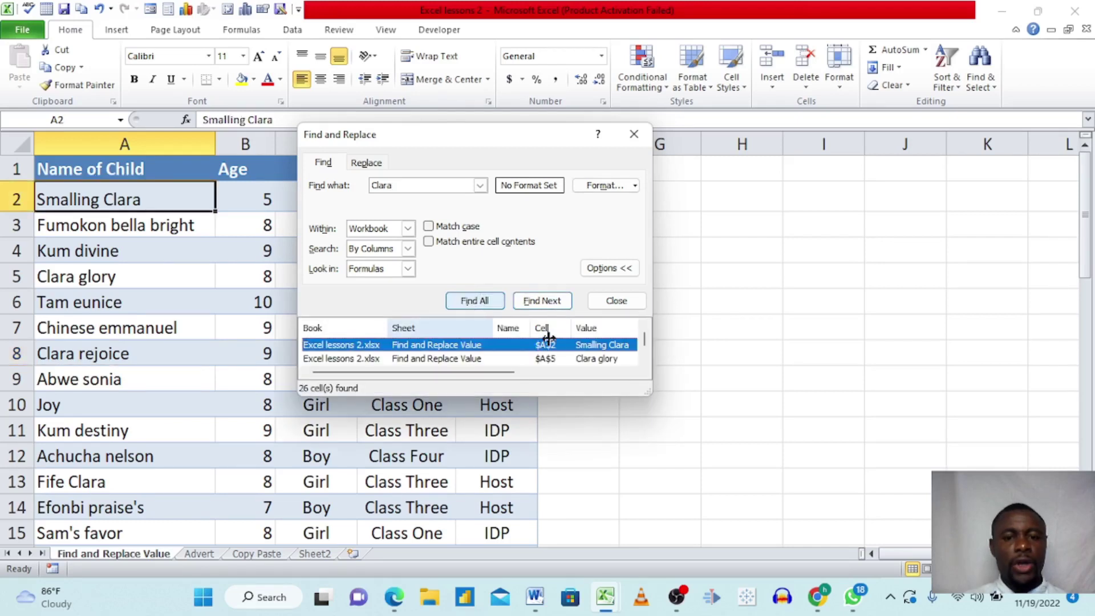
left_click(645, 359)
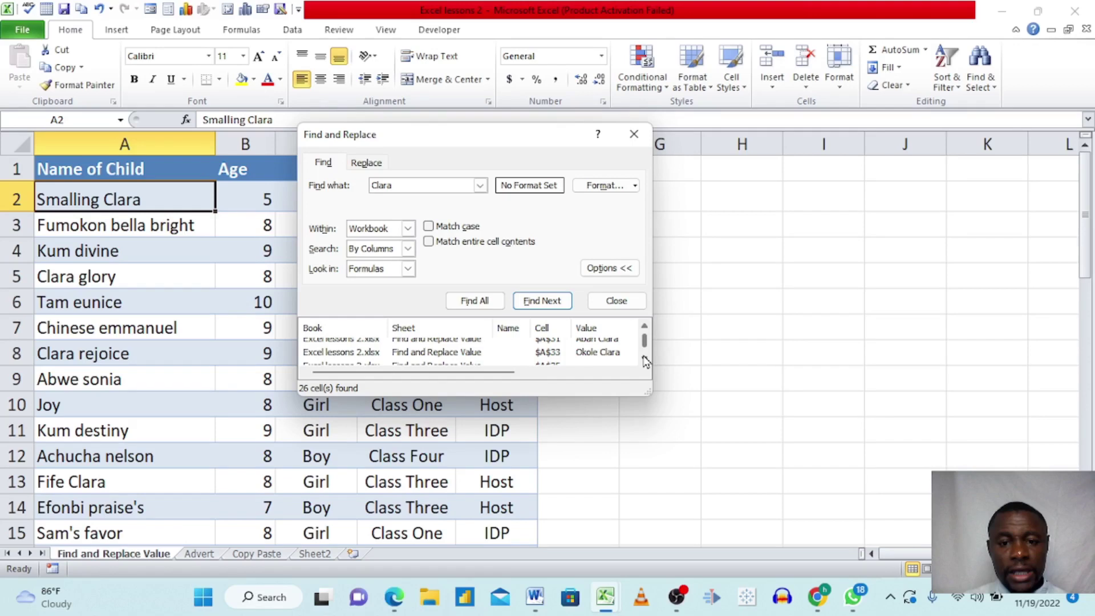
left_click(645, 359)
left_click(645, 360)
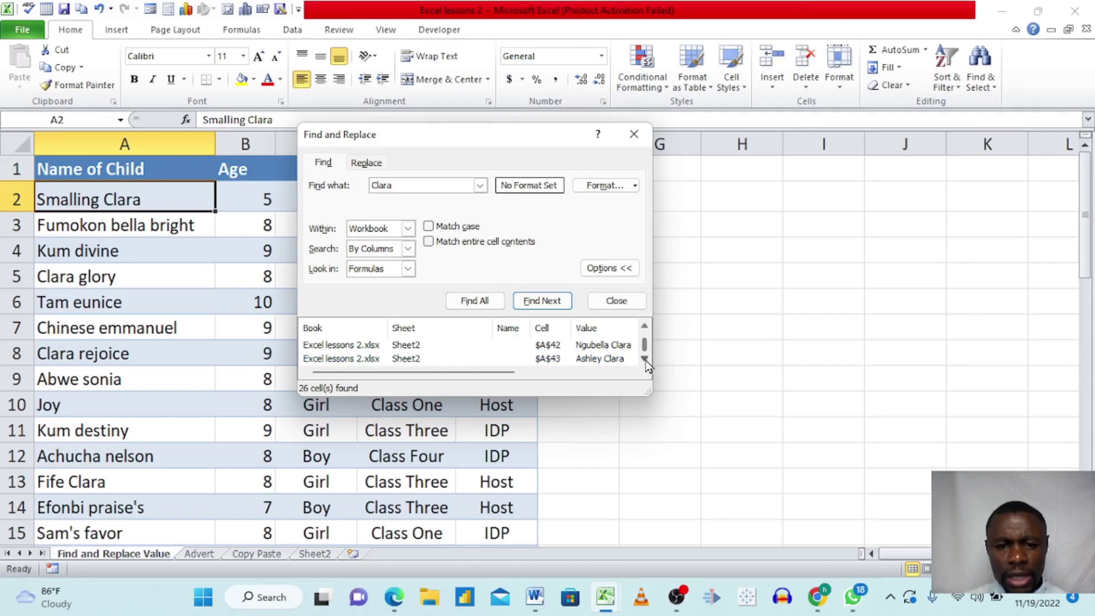
left_click(593, 359)
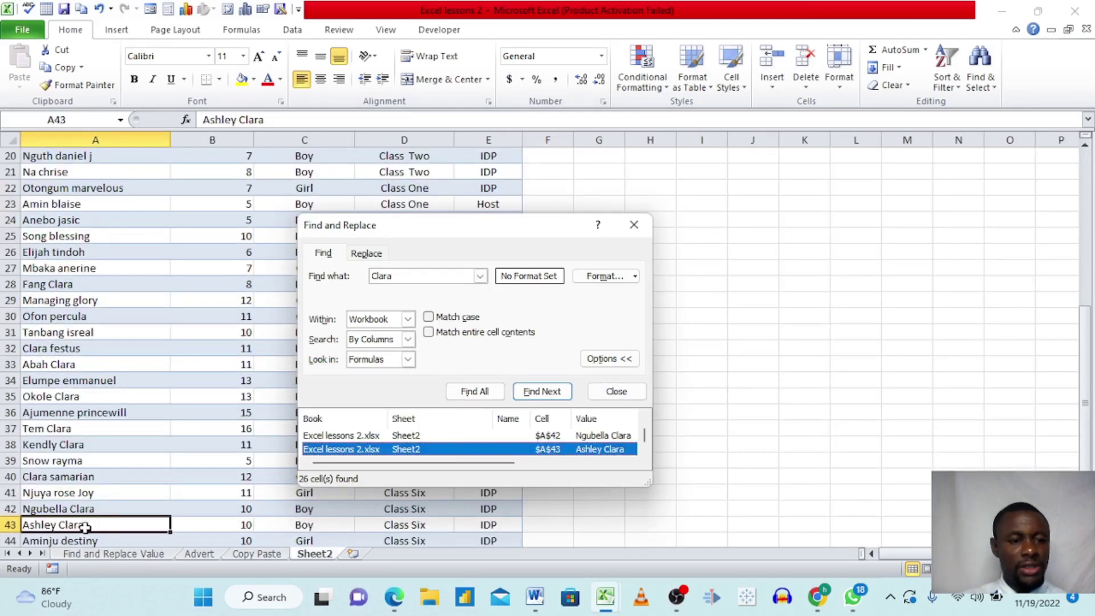
left_click(592, 437)
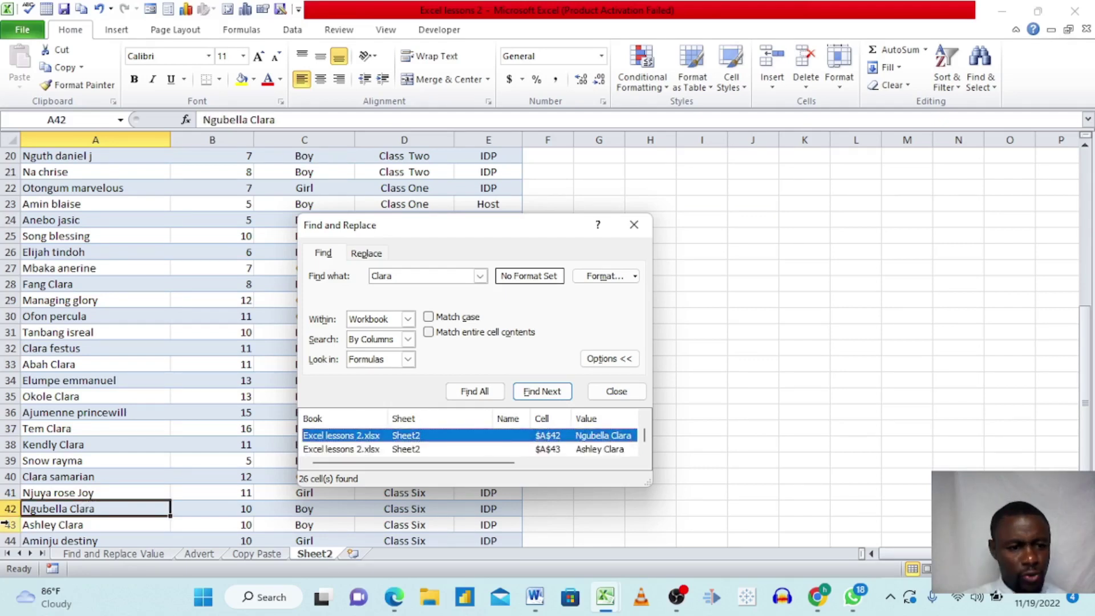
left_click(645, 418)
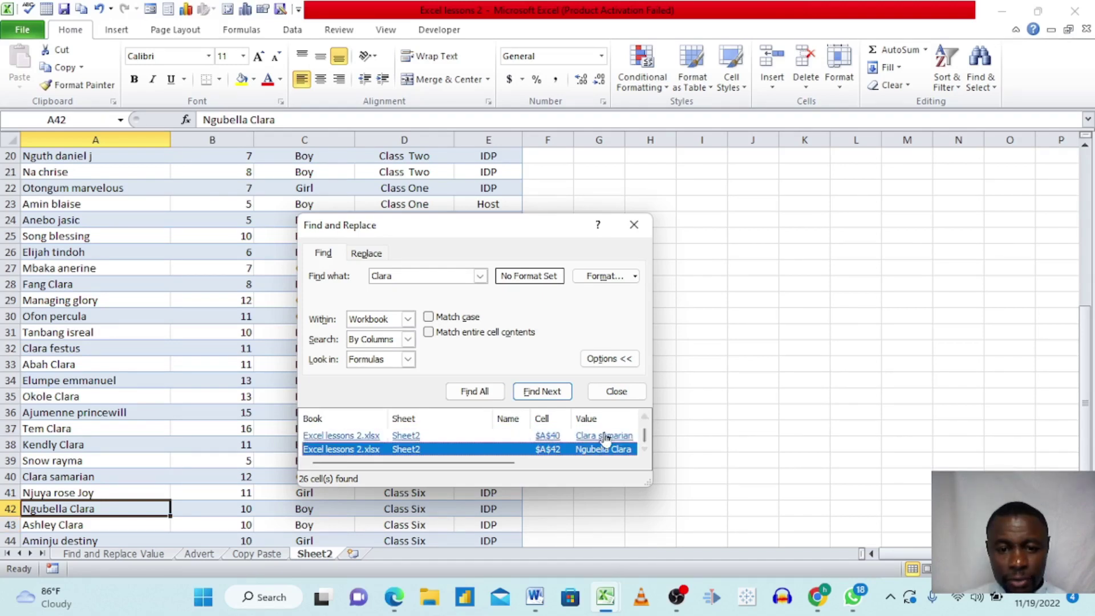
left_click(604, 436)
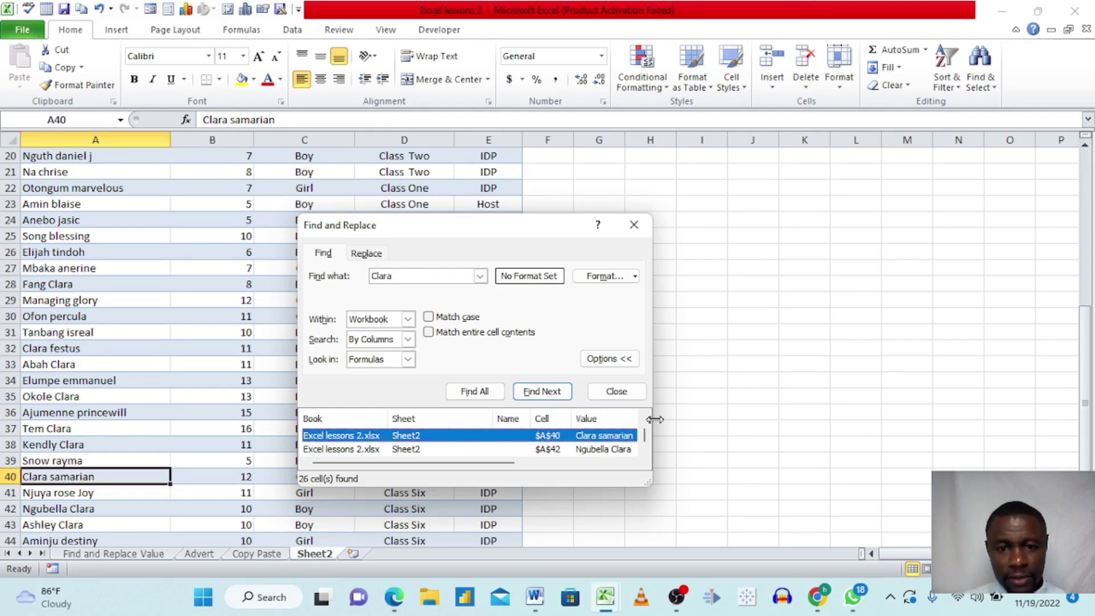
Step: Step through the remaining Clara matches in A38, A37, A35 and A33
scroll(627, 433, "up", 1)
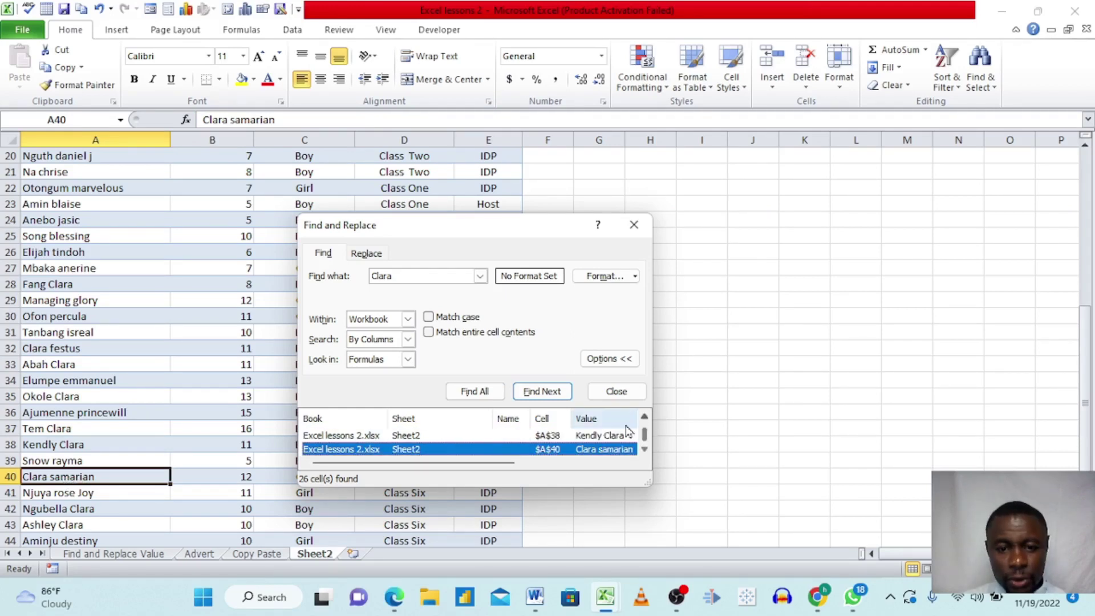
left_click(596, 437)
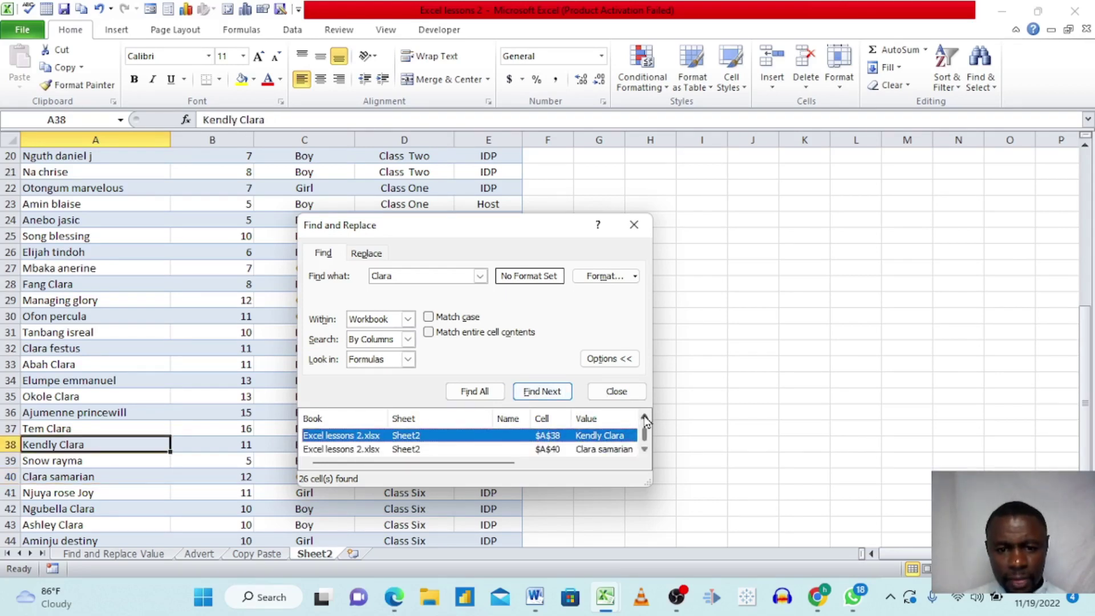
left_click(644, 419)
left_click(645, 420)
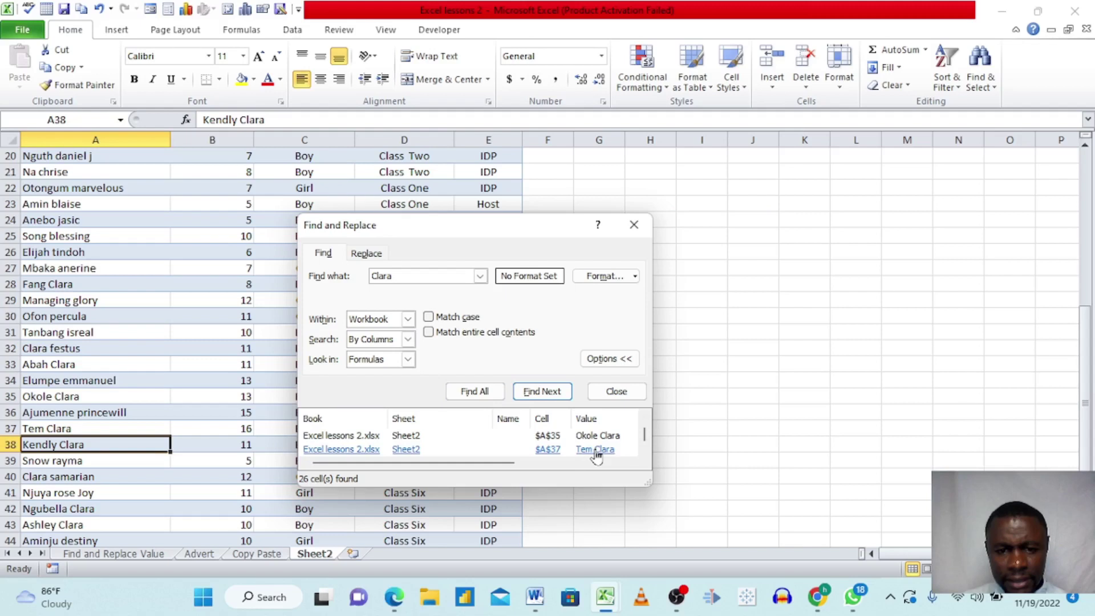
left_click(595, 450)
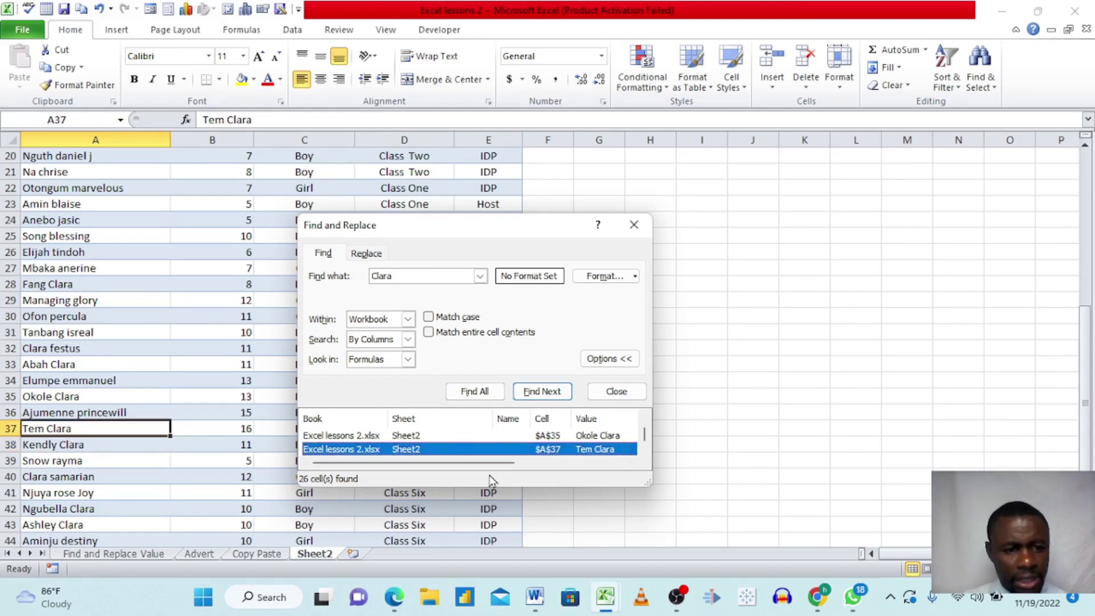
left_click(598, 436)
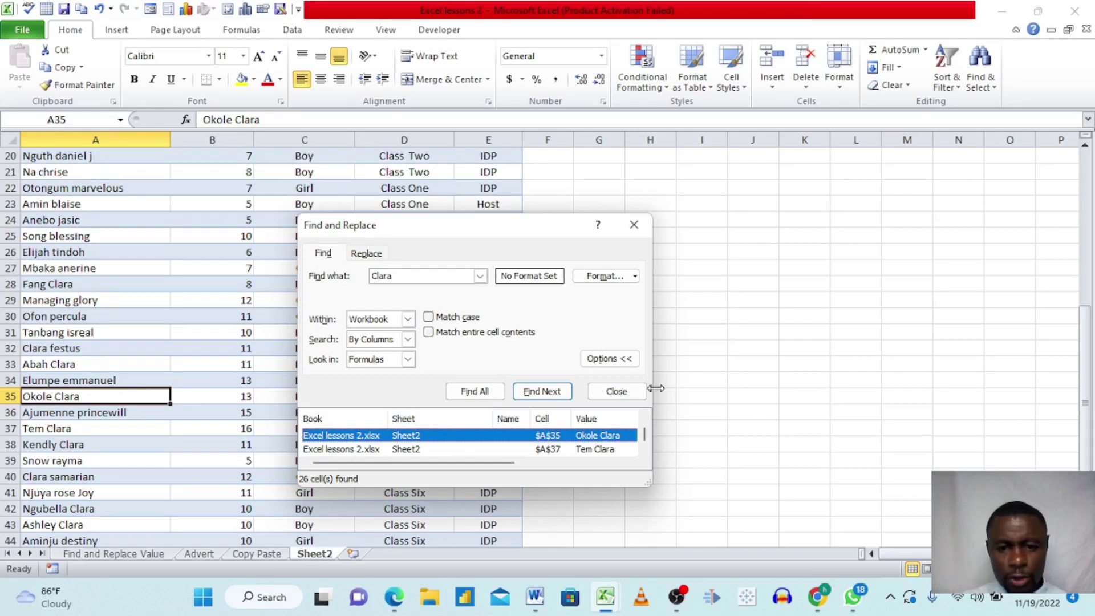
left_click(645, 418)
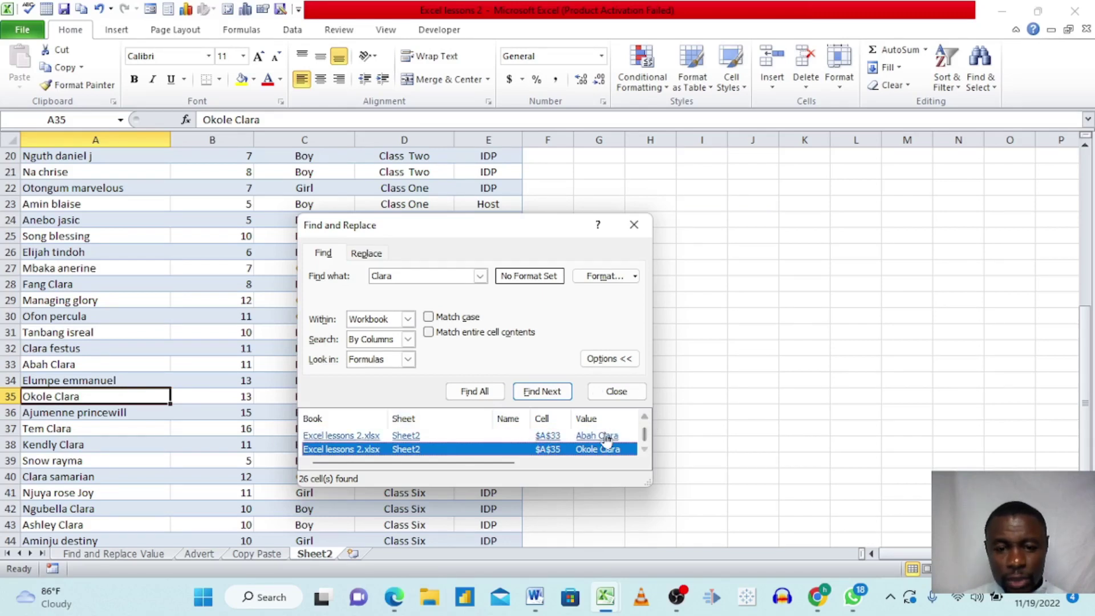
left_click(598, 436)
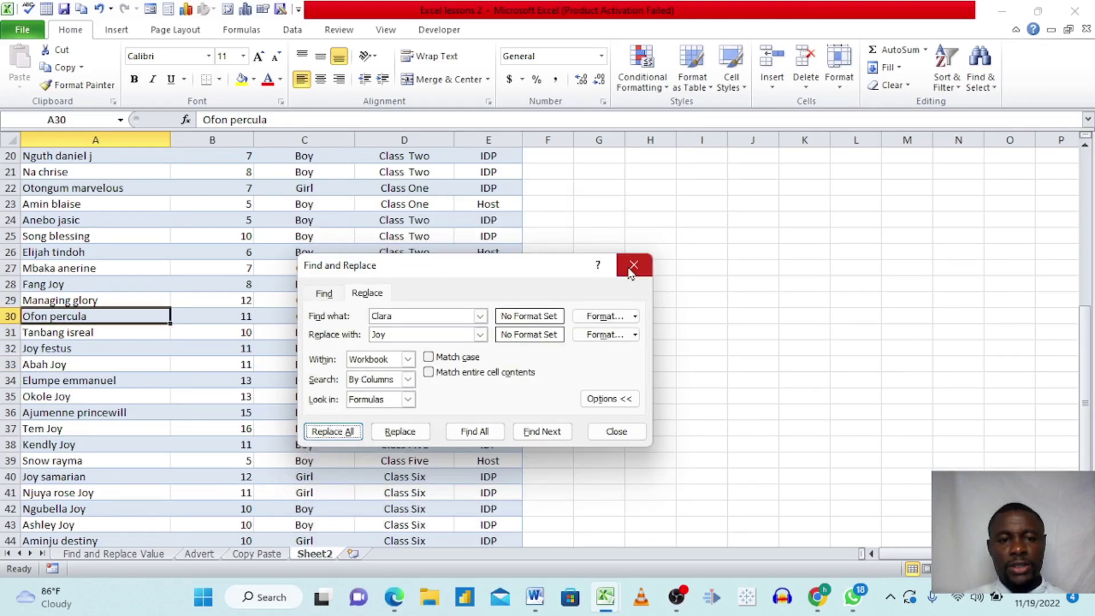
Step: Close the Find and Replace dialog and select the age 10 in B25
left_click(631, 271)
left_click(218, 235)
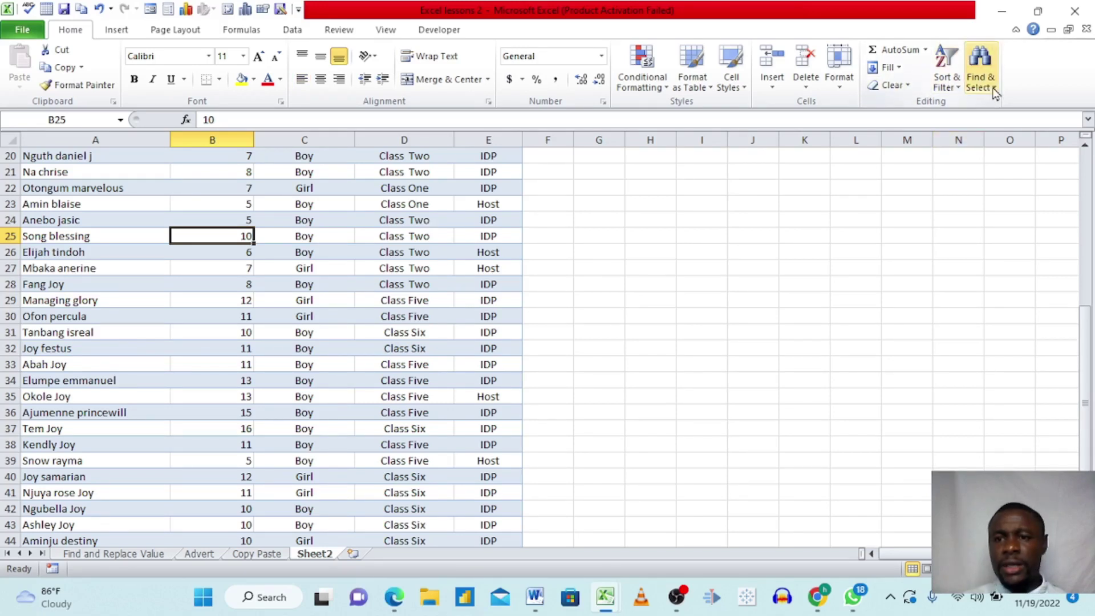
Step: Search the whole workbook for 8 and list all matching cells
left_click(995, 91)
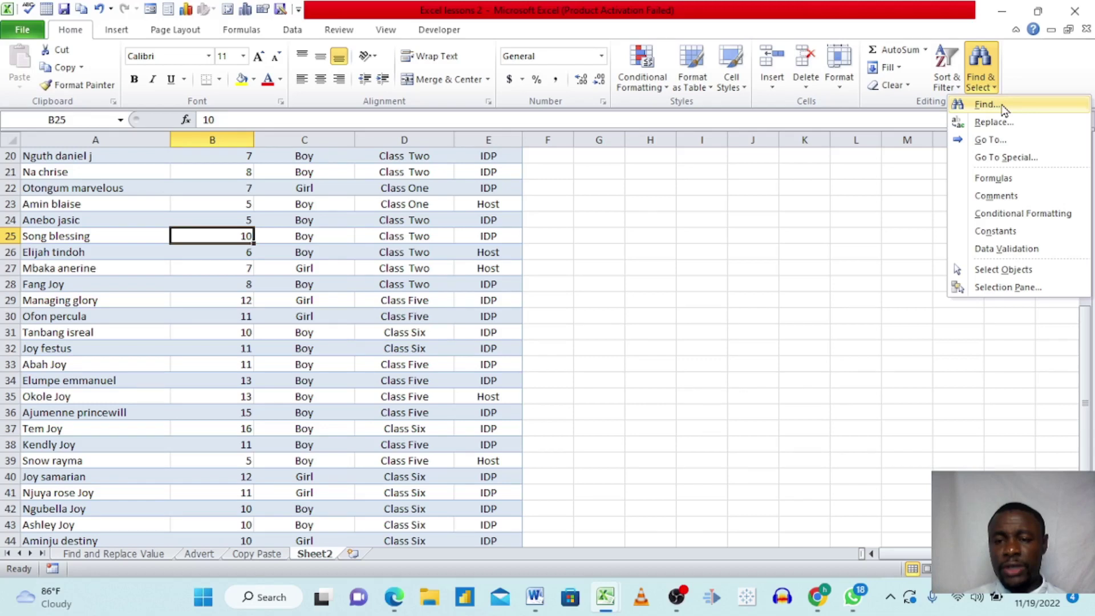
left_click(985, 105)
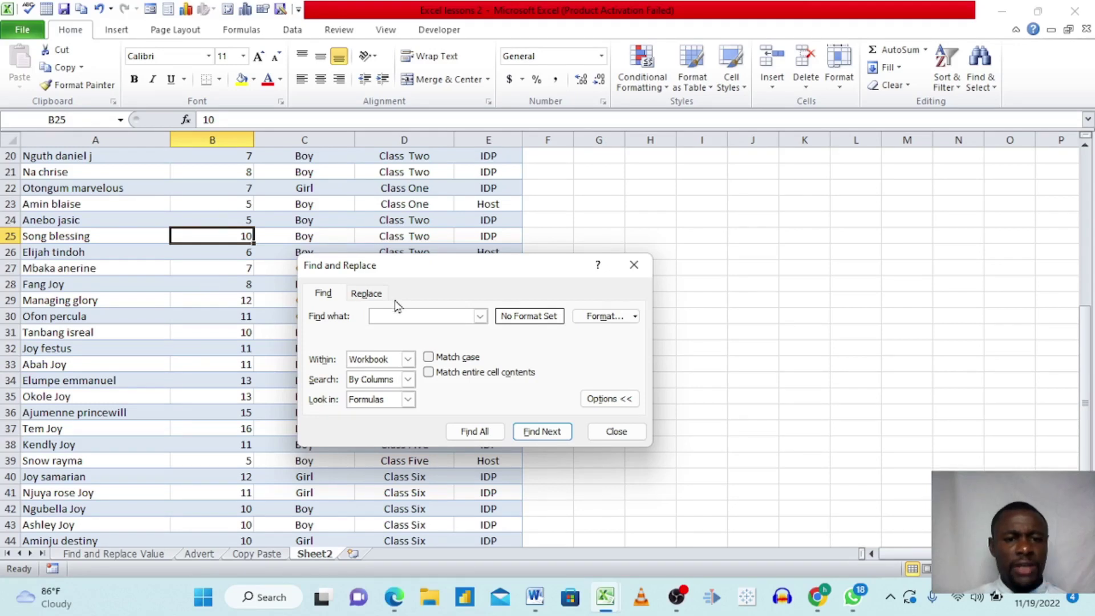
type("8")
left_click(473, 432)
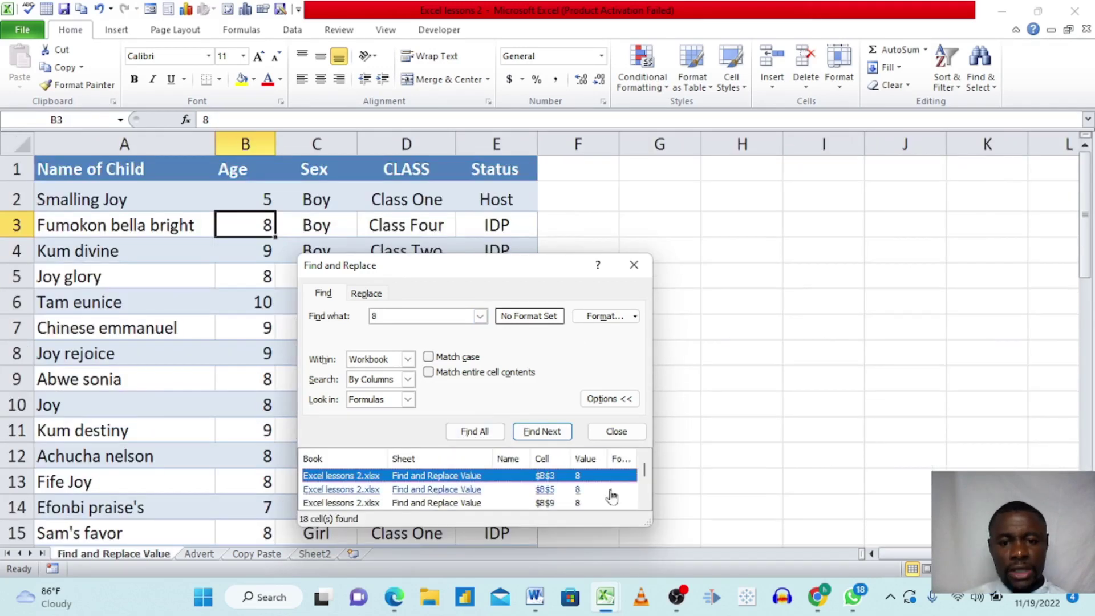
left_click_drag(543, 268, 517, 162)
left_click(618, 394)
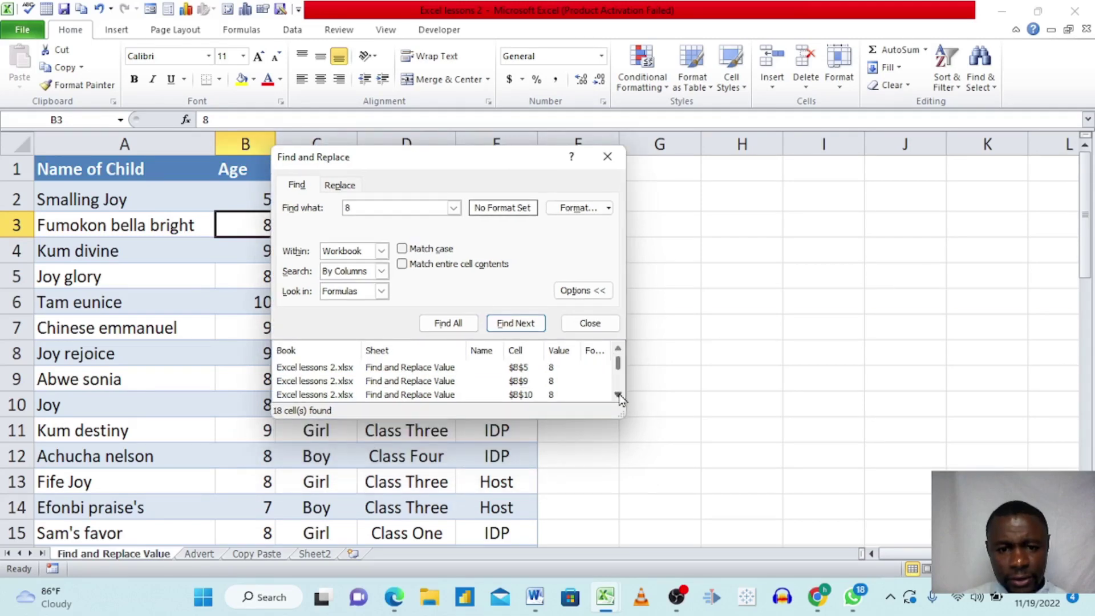
left_click(618, 395)
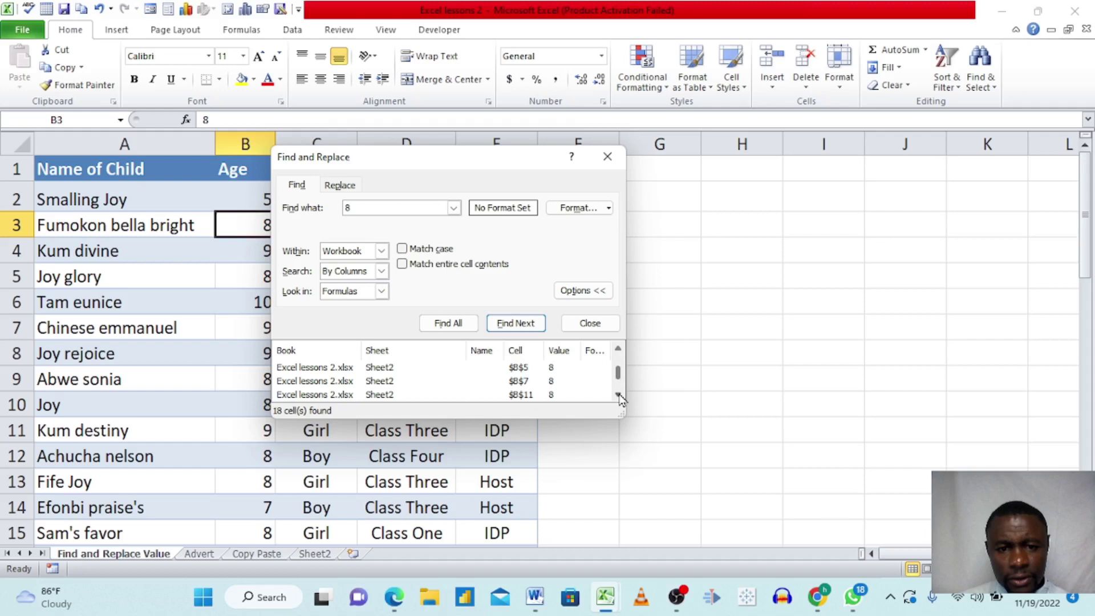
left_click(618, 394)
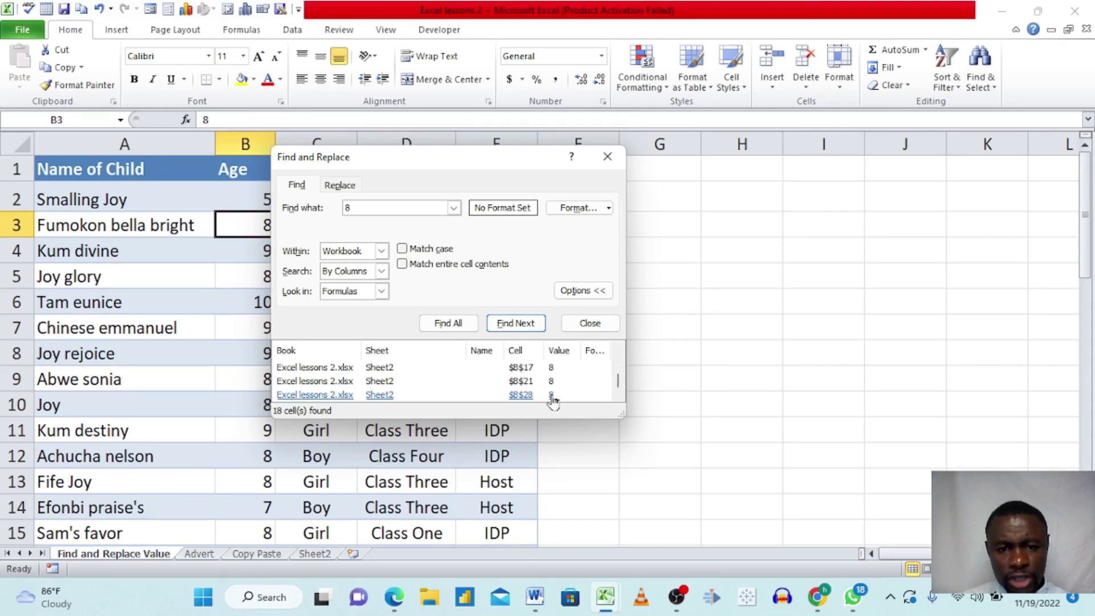
Step: Jump to the Sheet2 matches for 8 in B28, B21, B17, B14 and B12
left_click(553, 395)
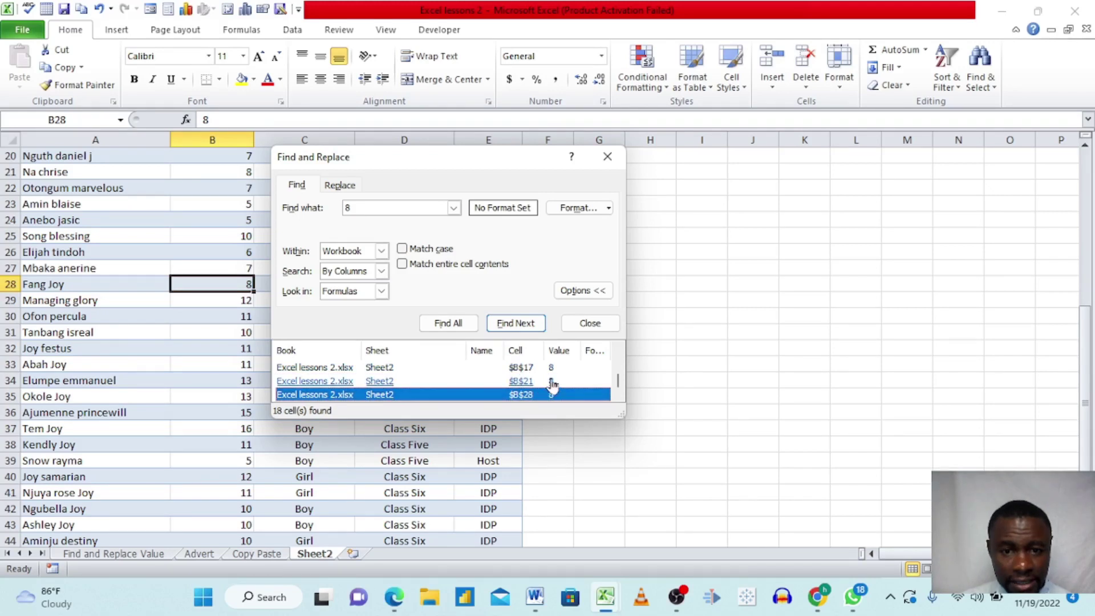
left_click(552, 381)
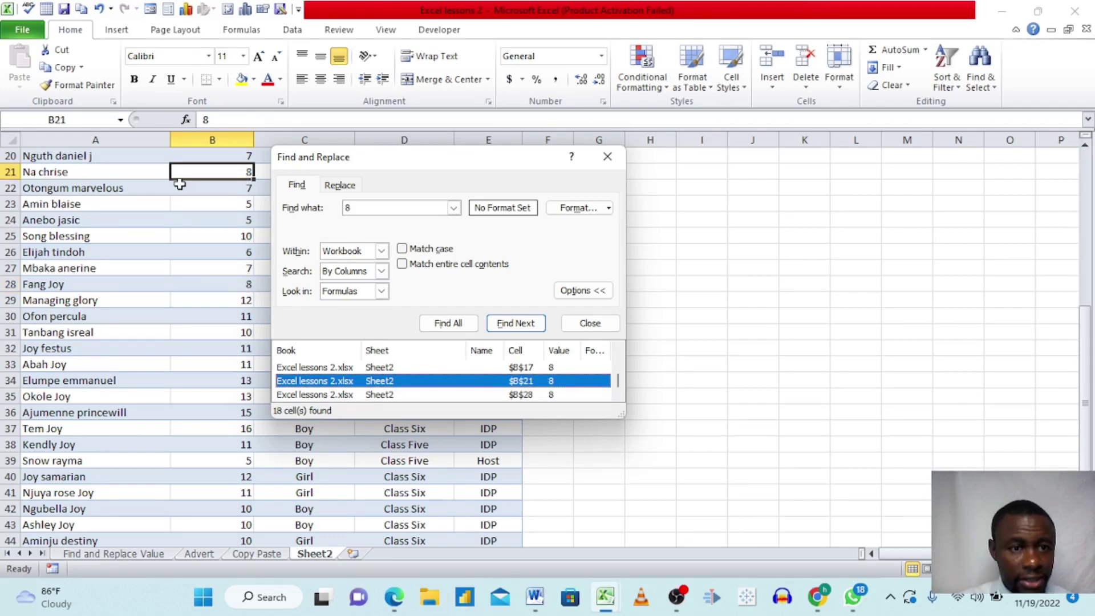
left_click(550, 367)
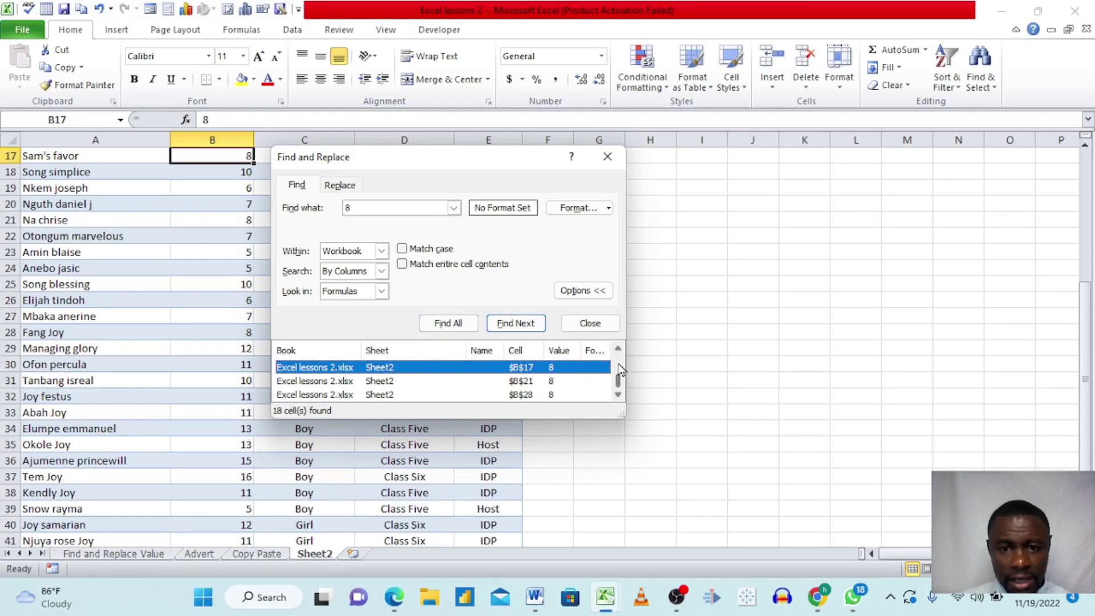
scroll(617, 375, "up", 1)
left_click(550, 382)
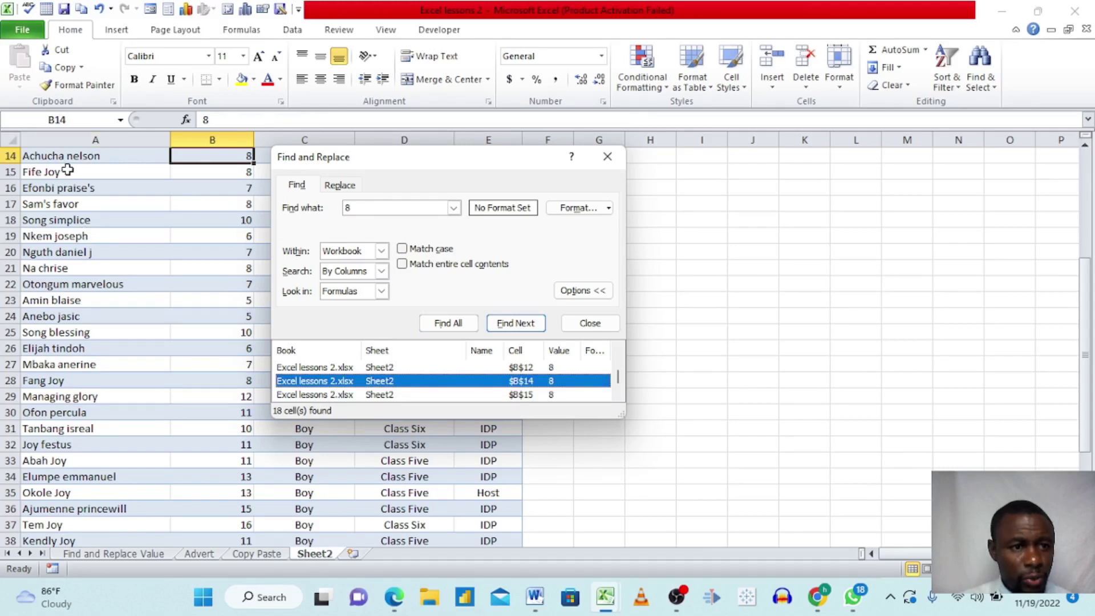
left_click(552, 368)
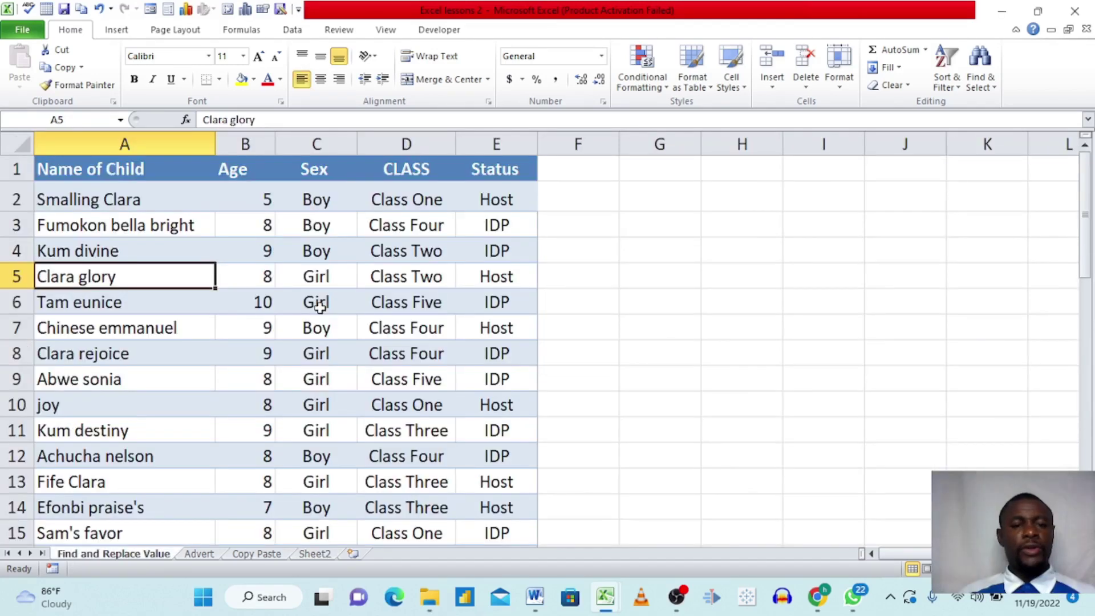
Step: Select the renamed 'Clara rejoice' and 'Clara glory' entries in the student table
left_click(205, 345)
left_click(137, 282)
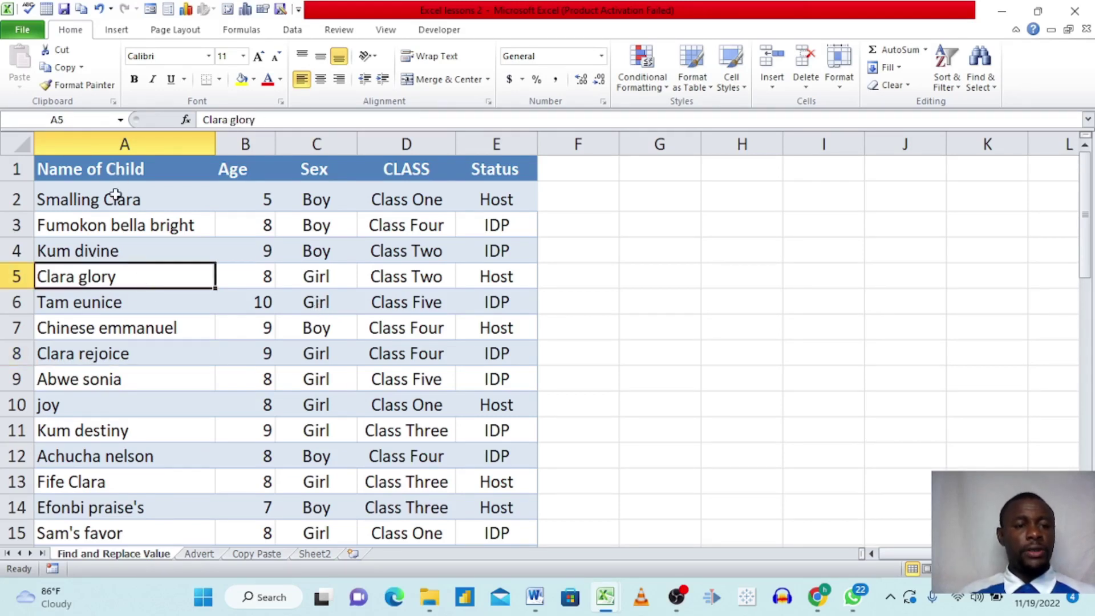
Step: Replace every 'joy' in the workbook with 'Mary' and confirm the 2 replacements
left_click(123, 322)
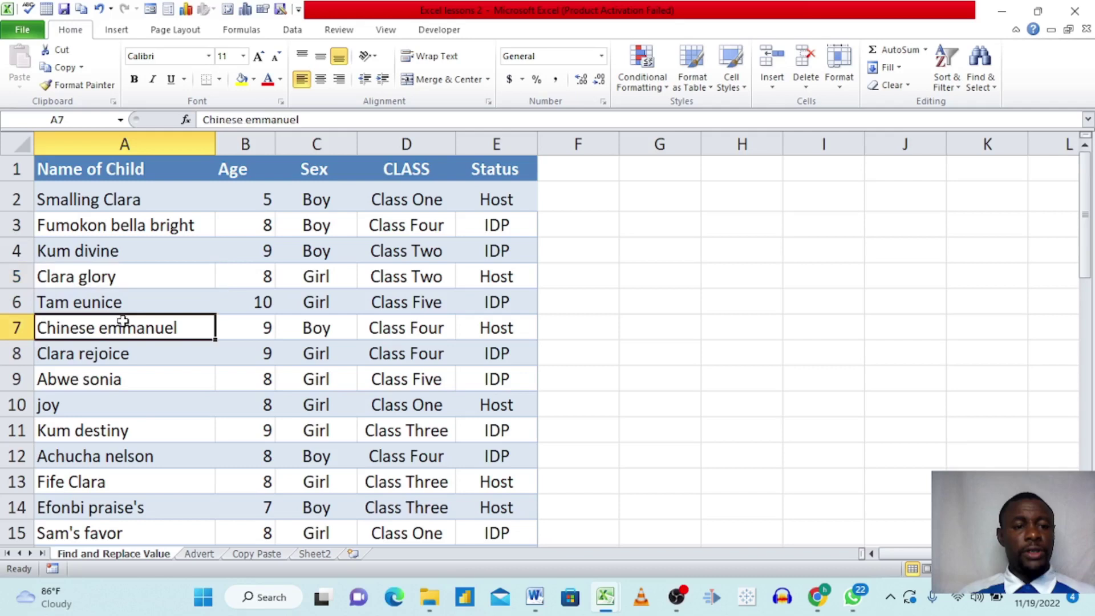
left_click(979, 71)
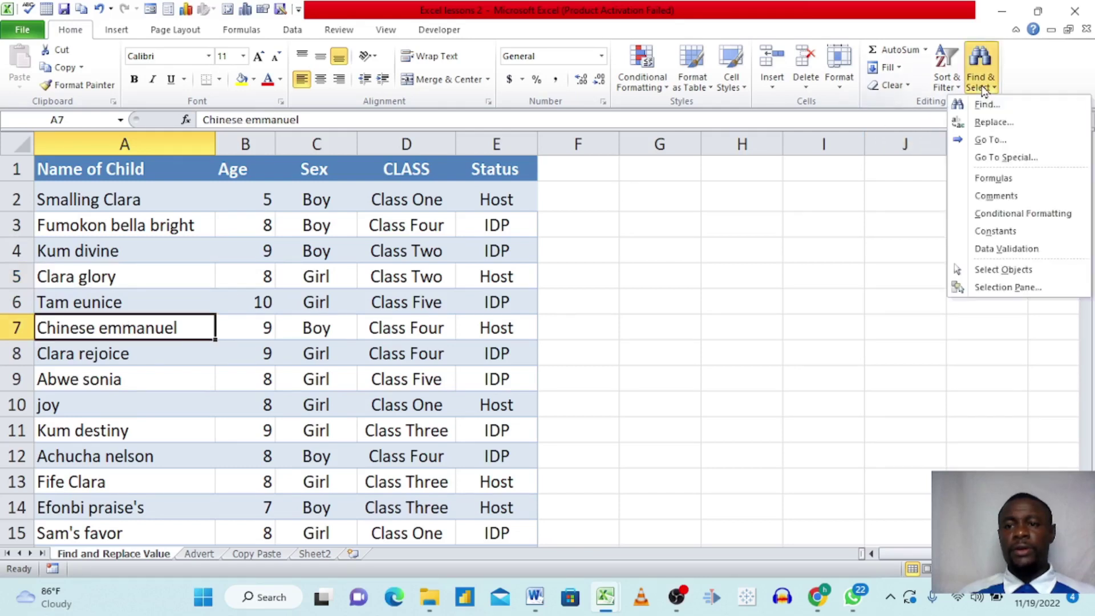
left_click(993, 122)
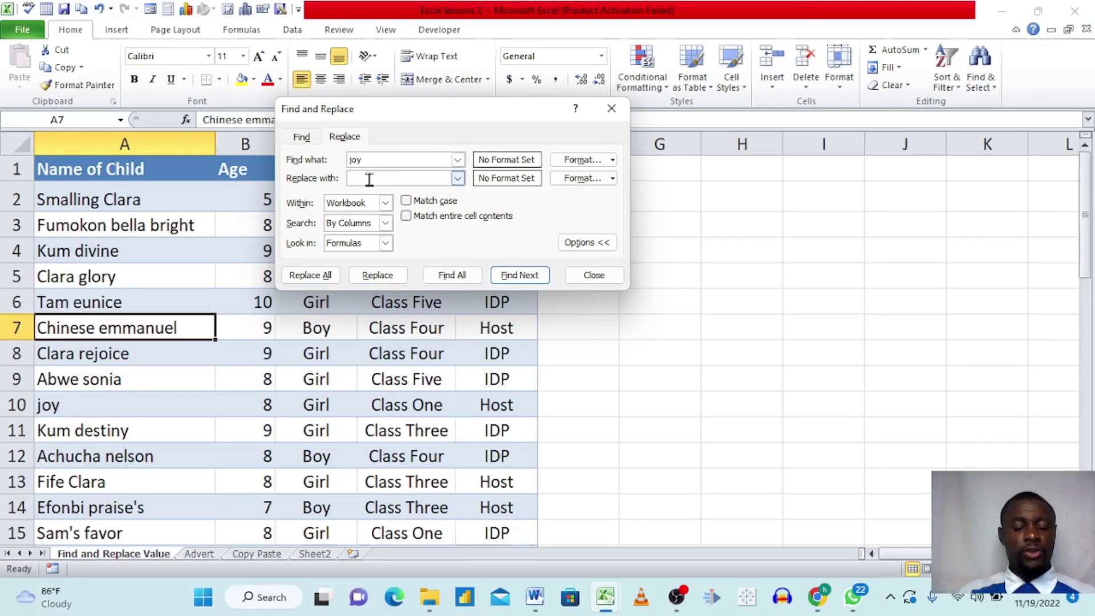
key("Caps_Lock")
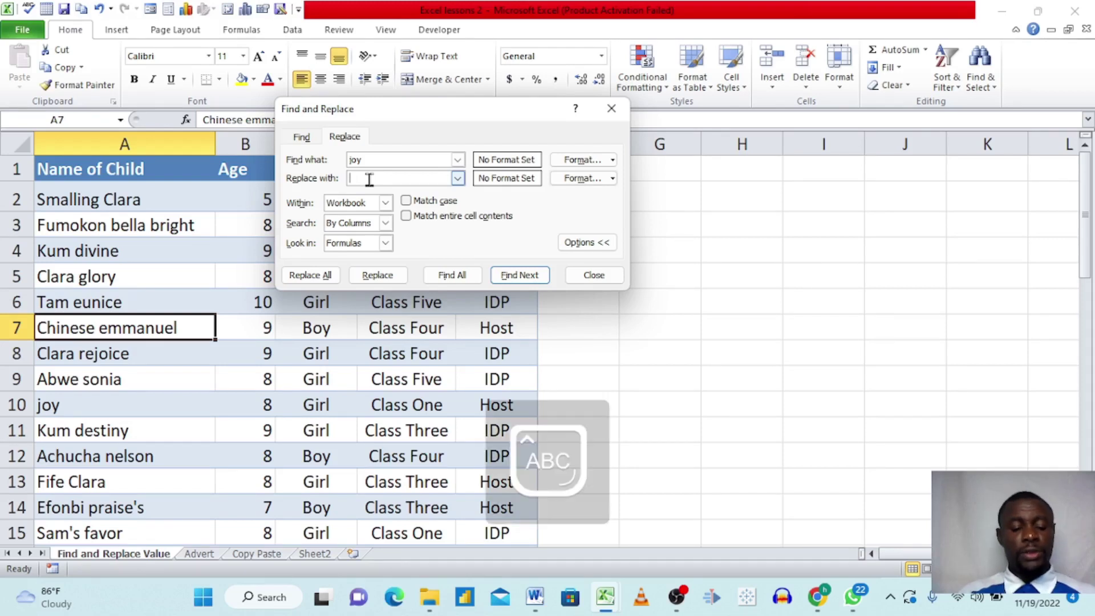
type("M")
key("Caps_Lock")
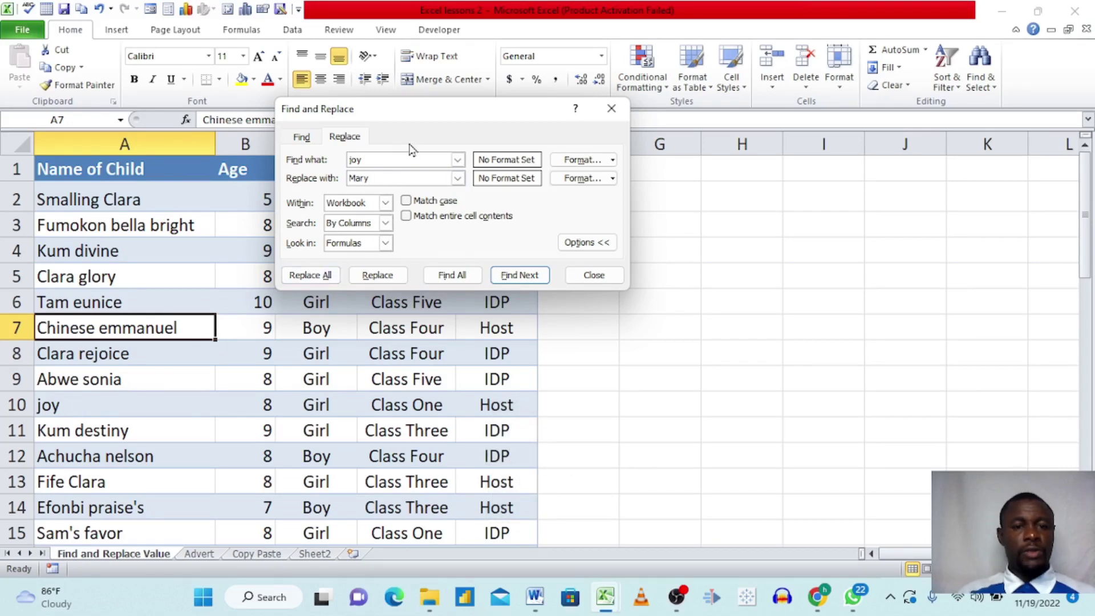
left_click(302, 280)
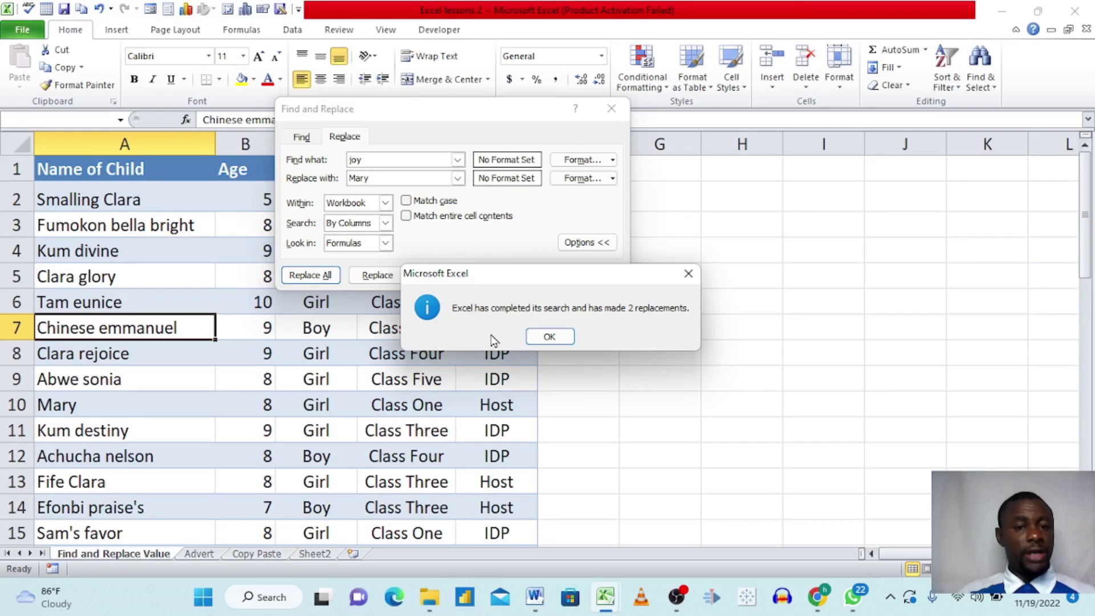
left_click(543, 339)
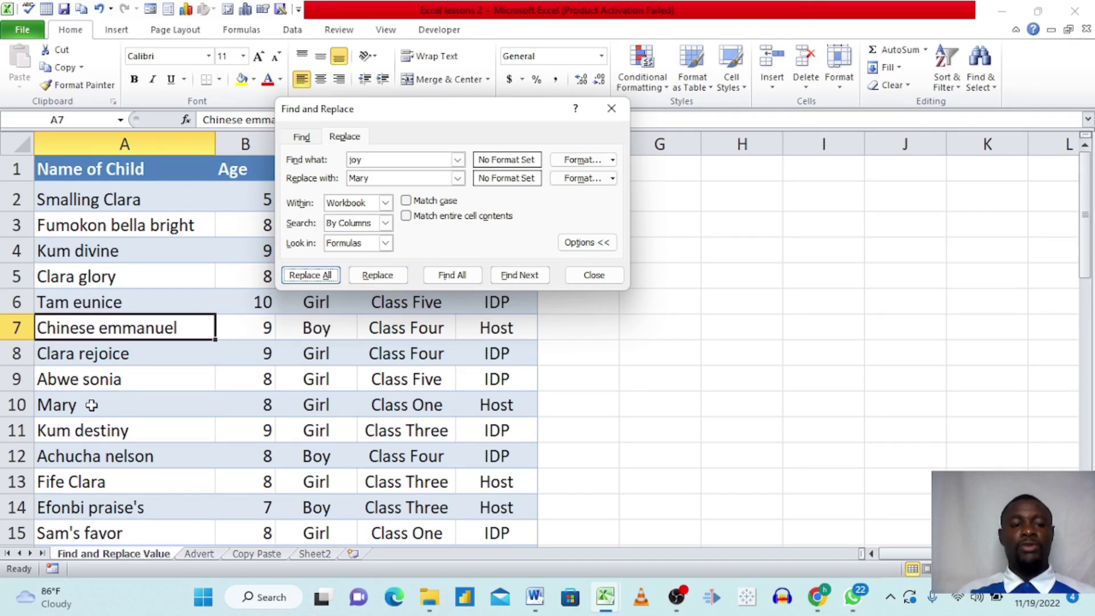
Step: Replace every 'Mary' with 'Joy' workbook-wide, then move the dialog away from the table
left_click(374, 162)
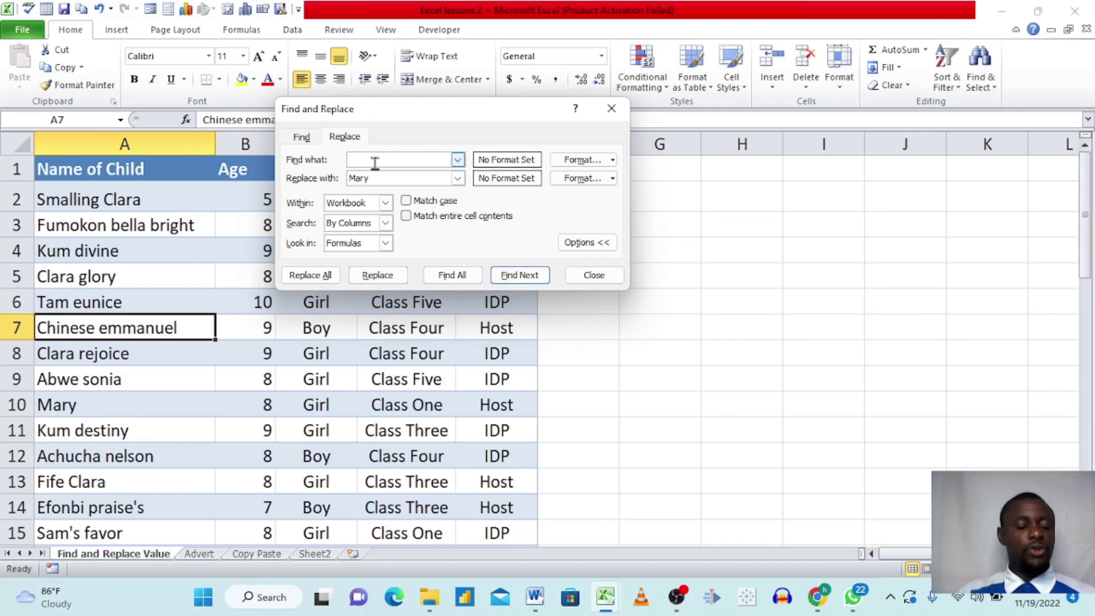
type("Mary")
left_click(369, 178)
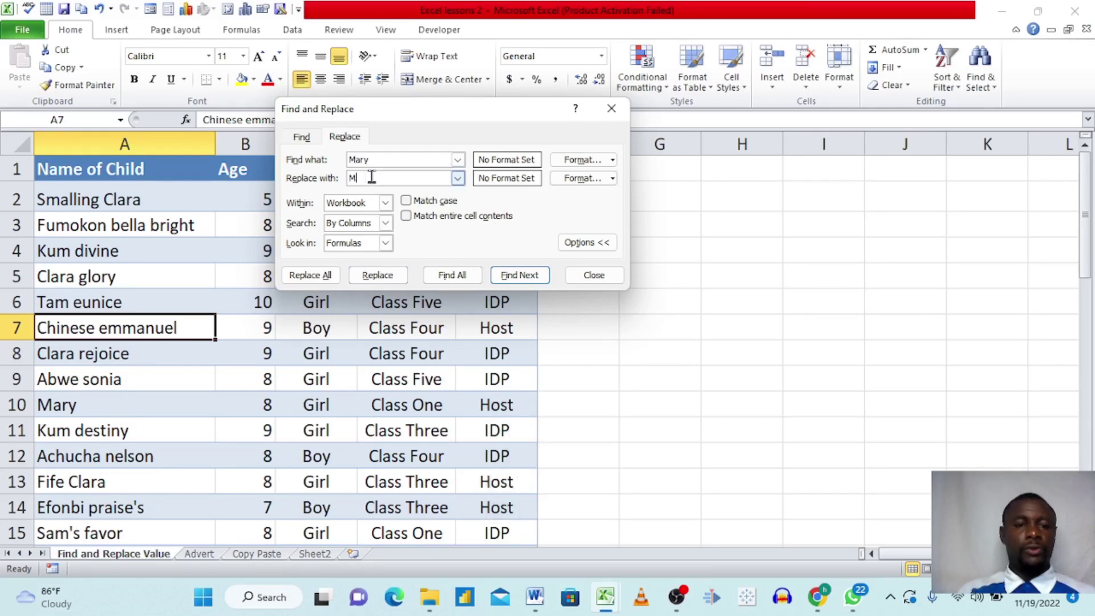
key("Caps_Lock")
type("J")
key("Caps_Lock")
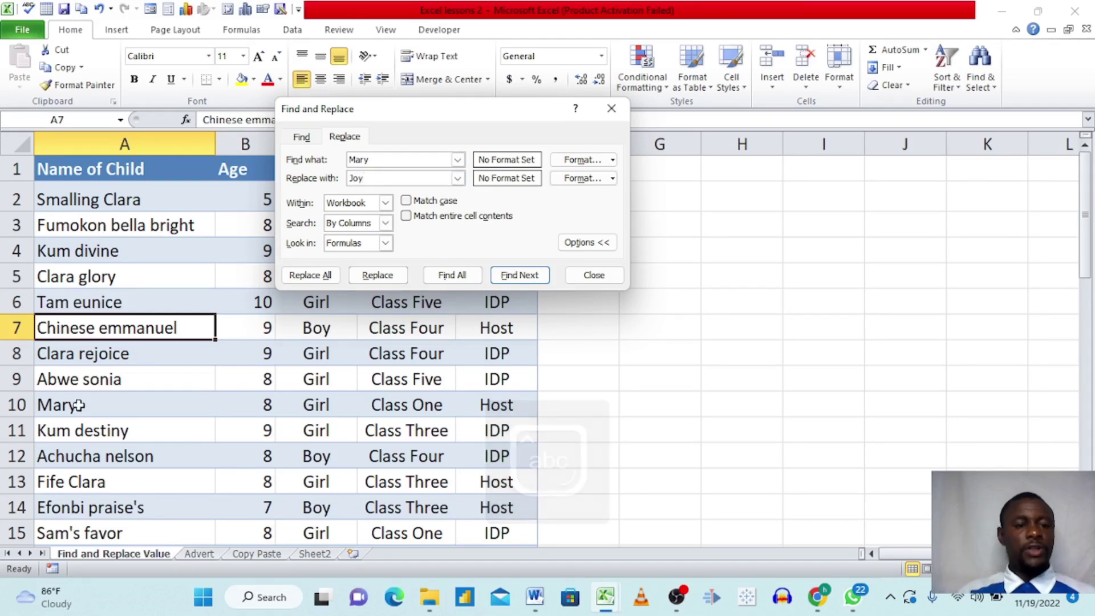
left_click(319, 275)
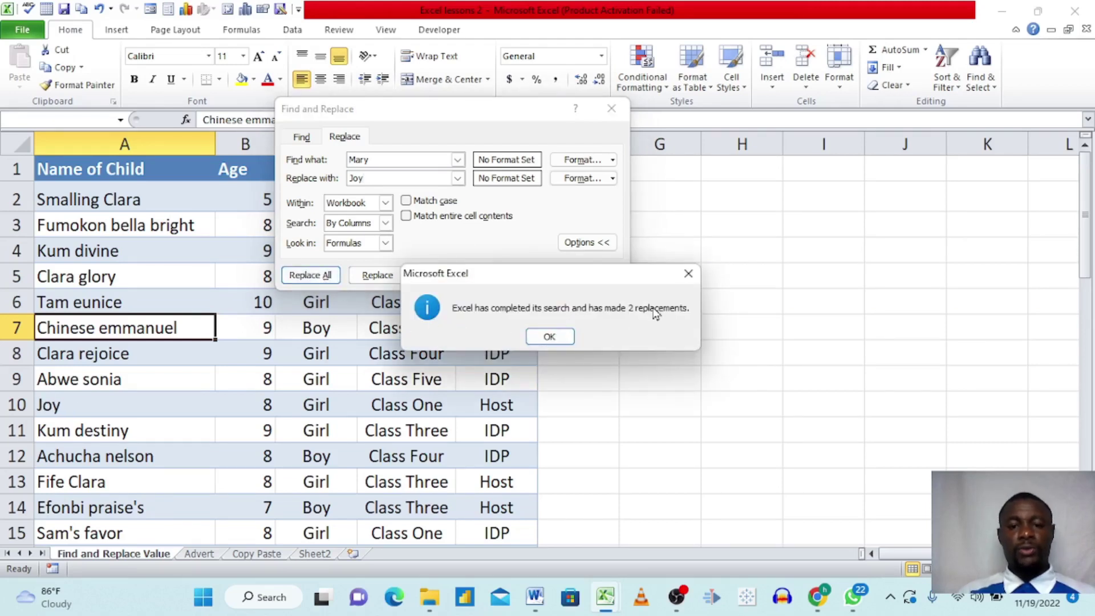
left_click(558, 337)
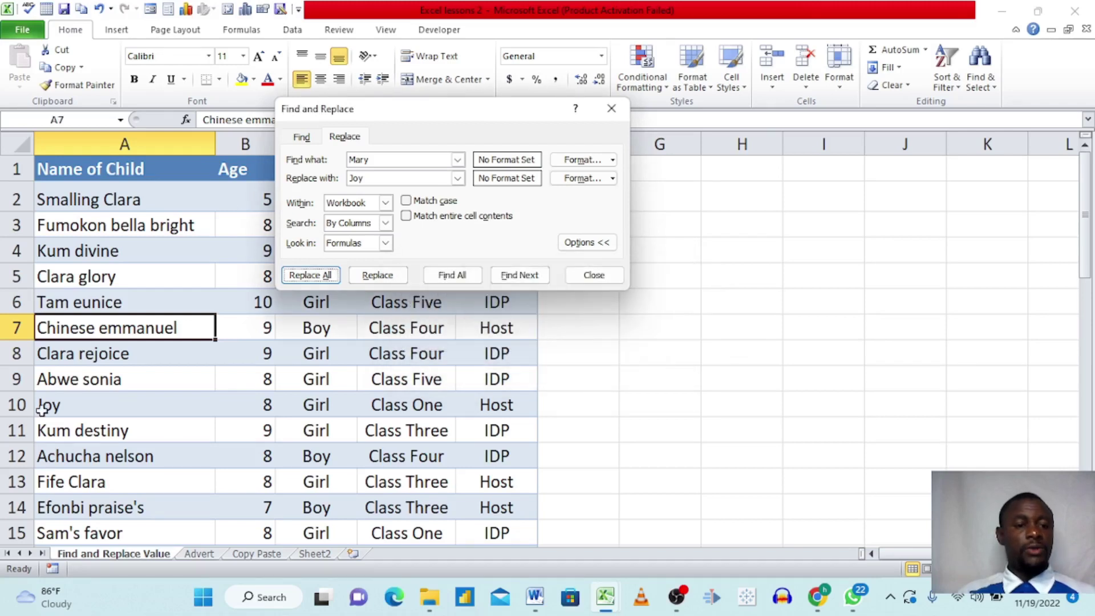
left_click(153, 423)
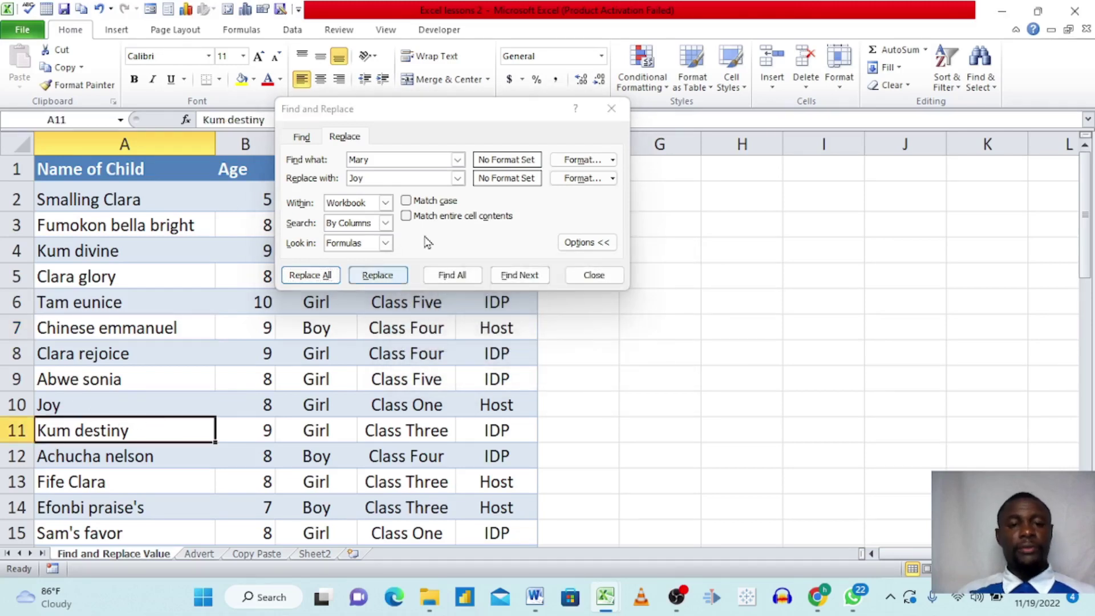
left_click_drag(449, 117, 619, 126)
Step: Replace every age of 8 with 9 across the workbook and dismiss the count message
left_click(251, 253)
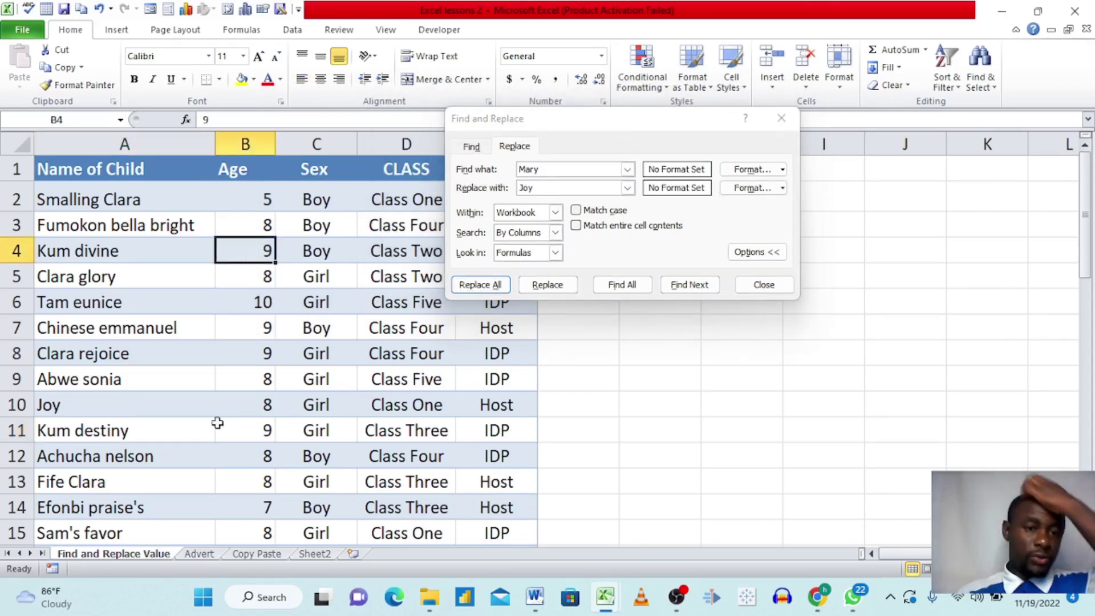
left_click(548, 169)
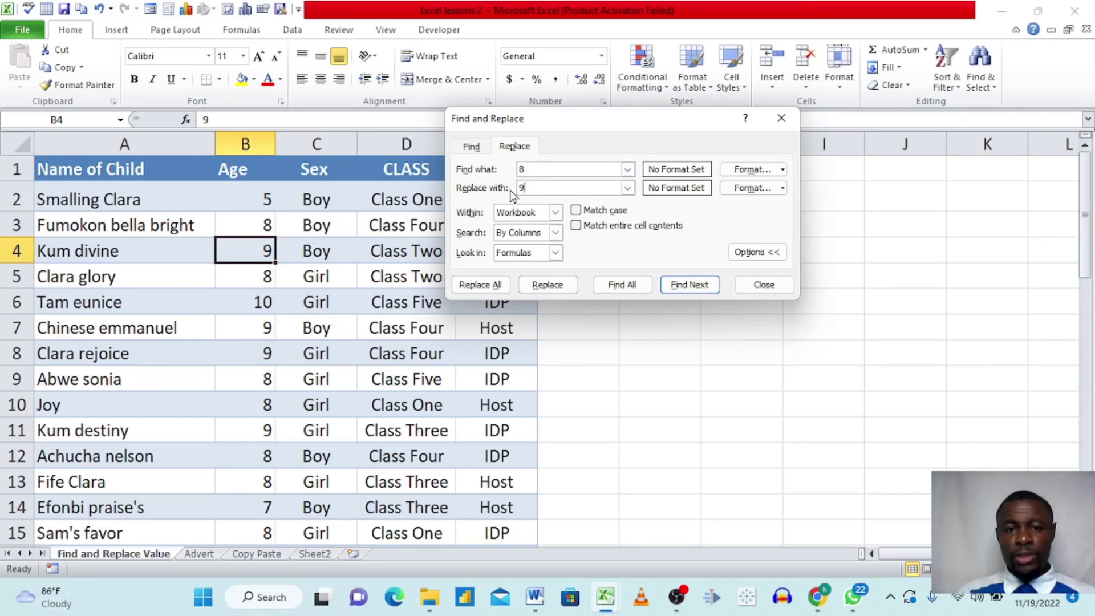
left_click(487, 287)
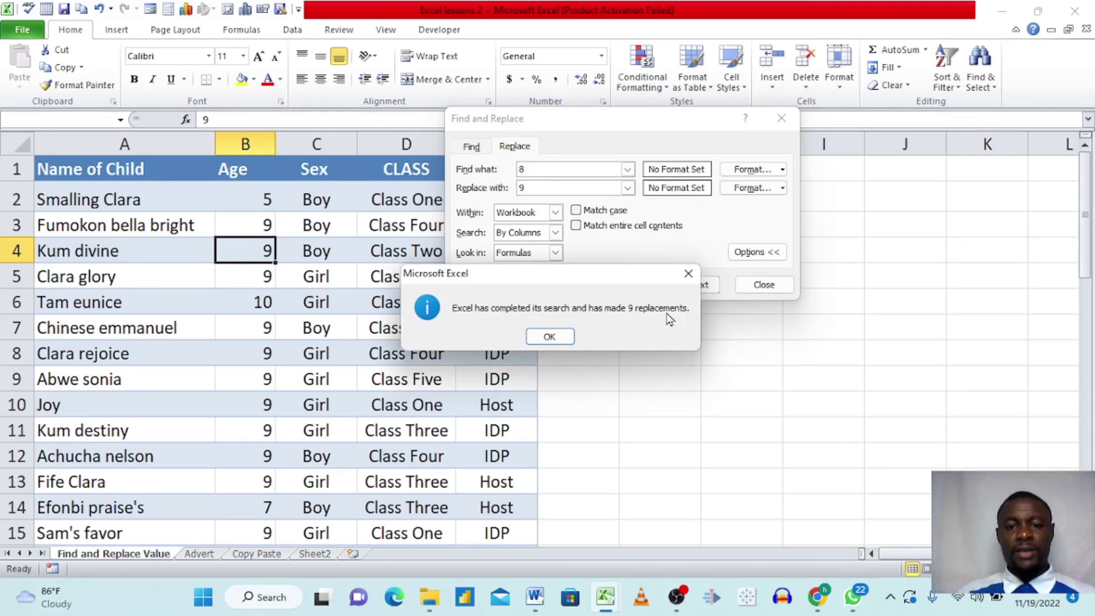
left_click(549, 336)
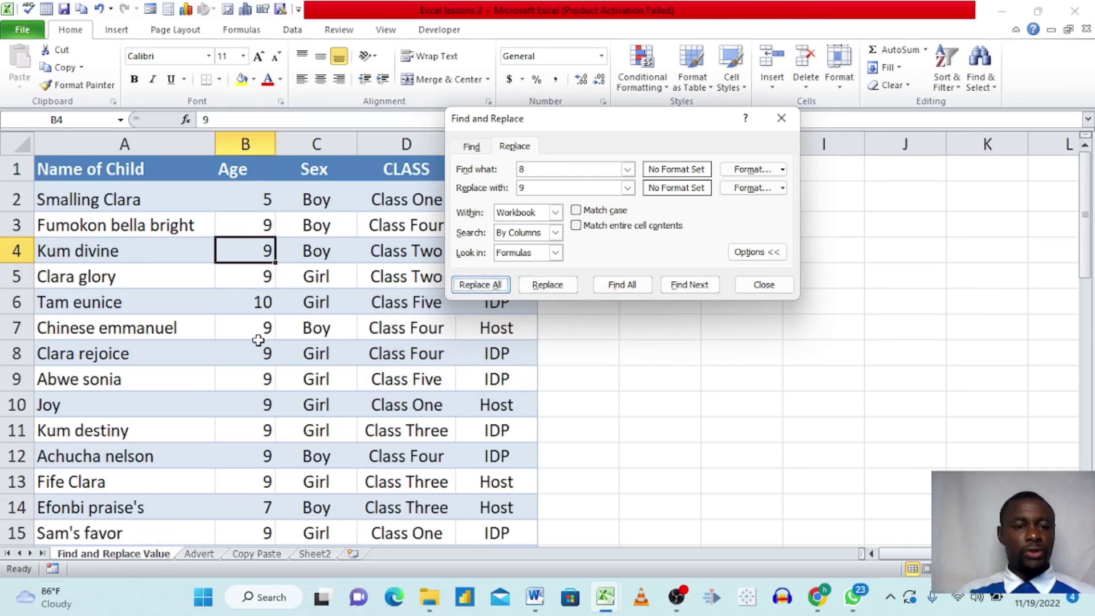
Step: Replace every 9 back with 8 and dismiss the count message
left_click(532, 170)
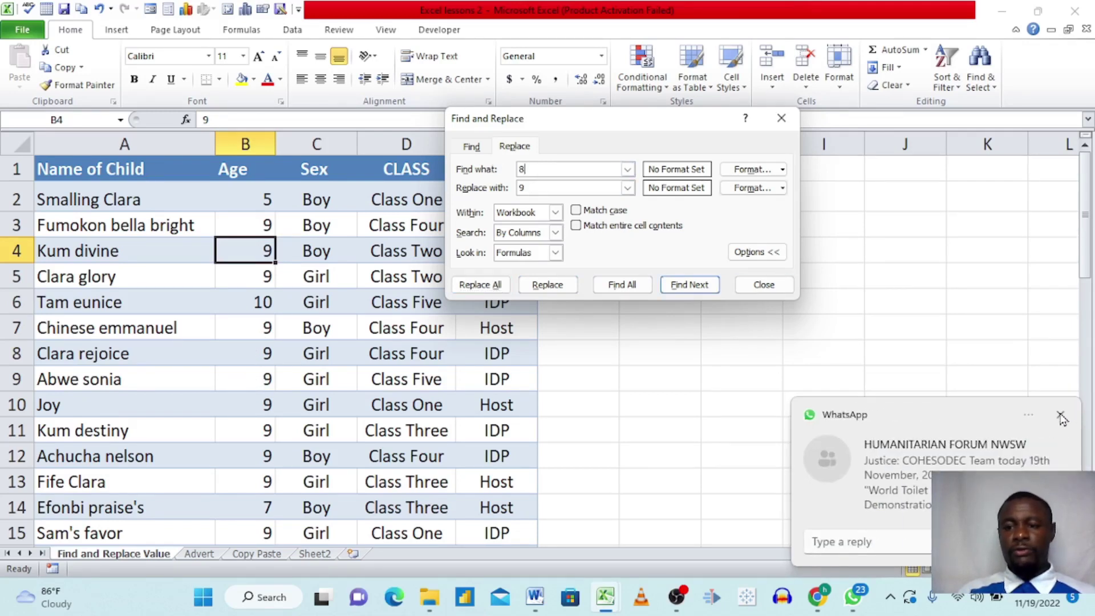
left_click(554, 171)
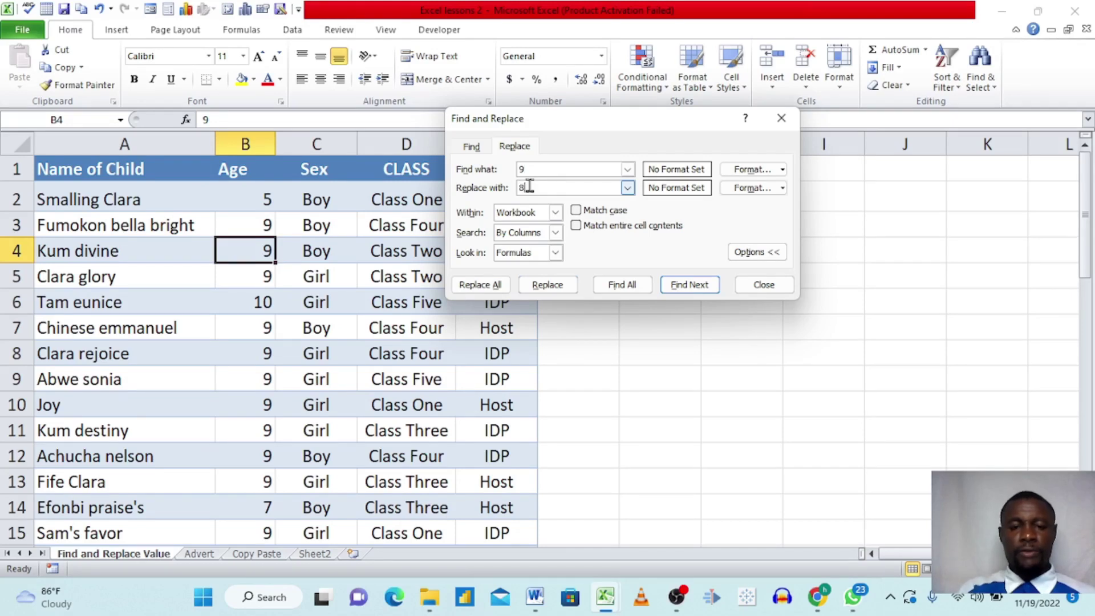
left_click(480, 288)
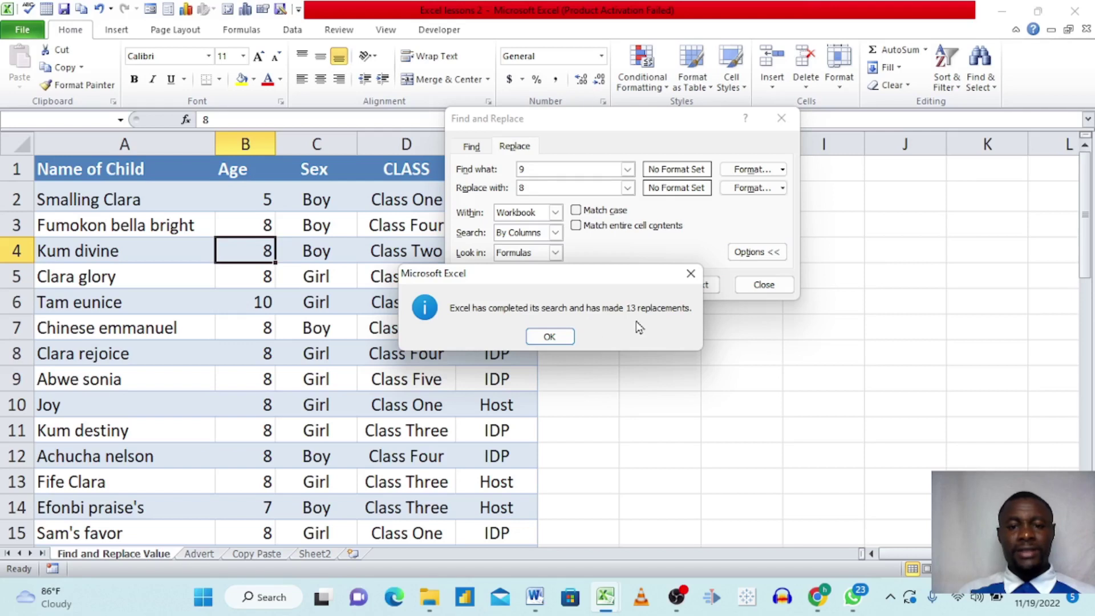
left_click(547, 336)
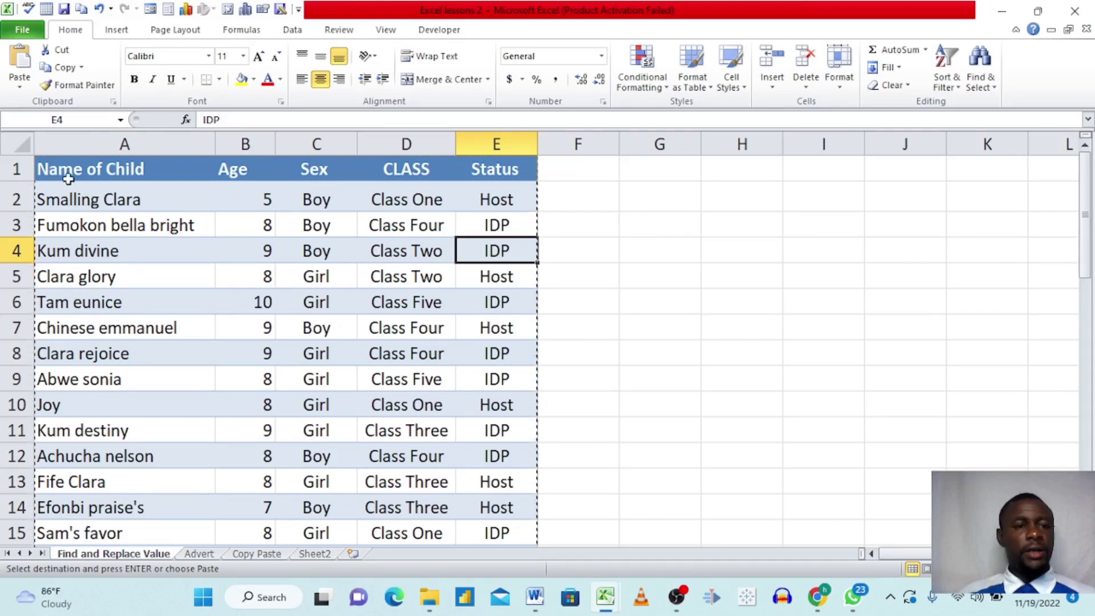
Step: Copy the student table A1:E15 and paste it at G2
left_click_drag(62, 171, 487, 504)
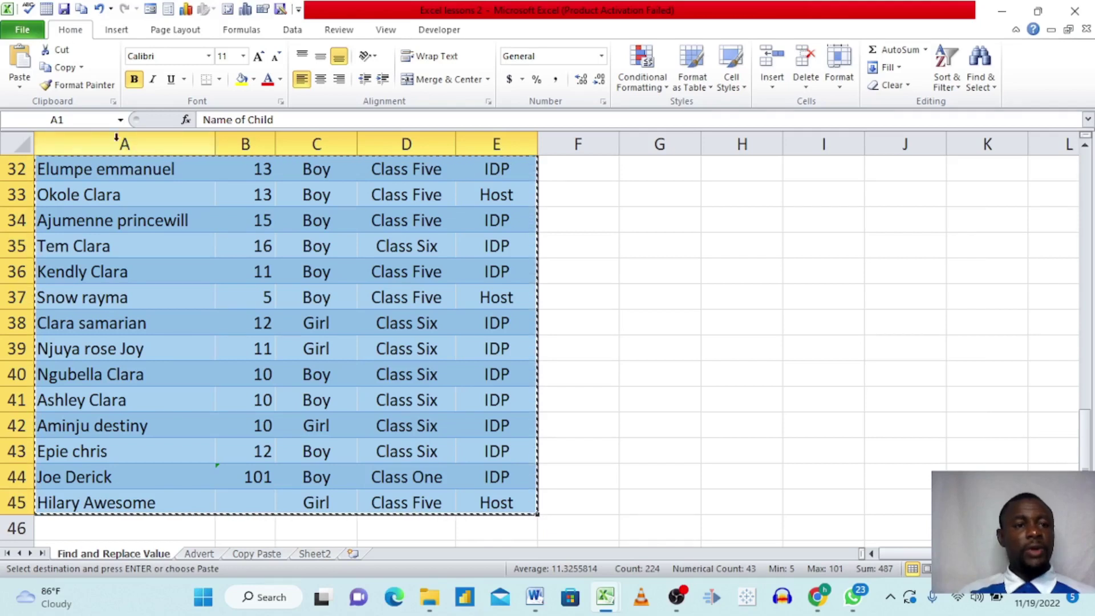
left_click(61, 68)
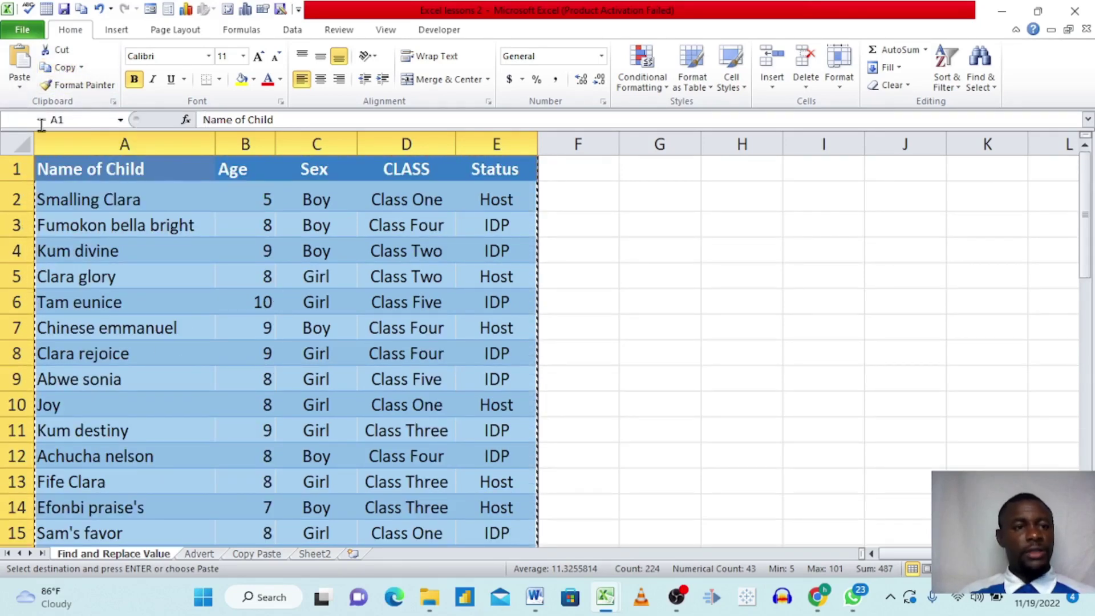
left_click(650, 202)
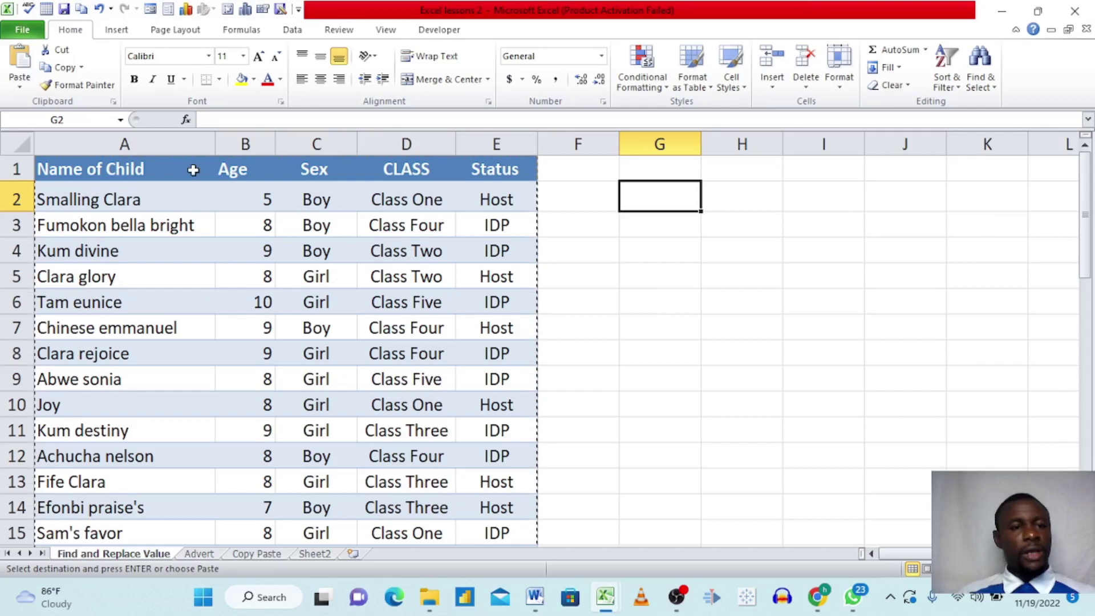
left_click(20, 59)
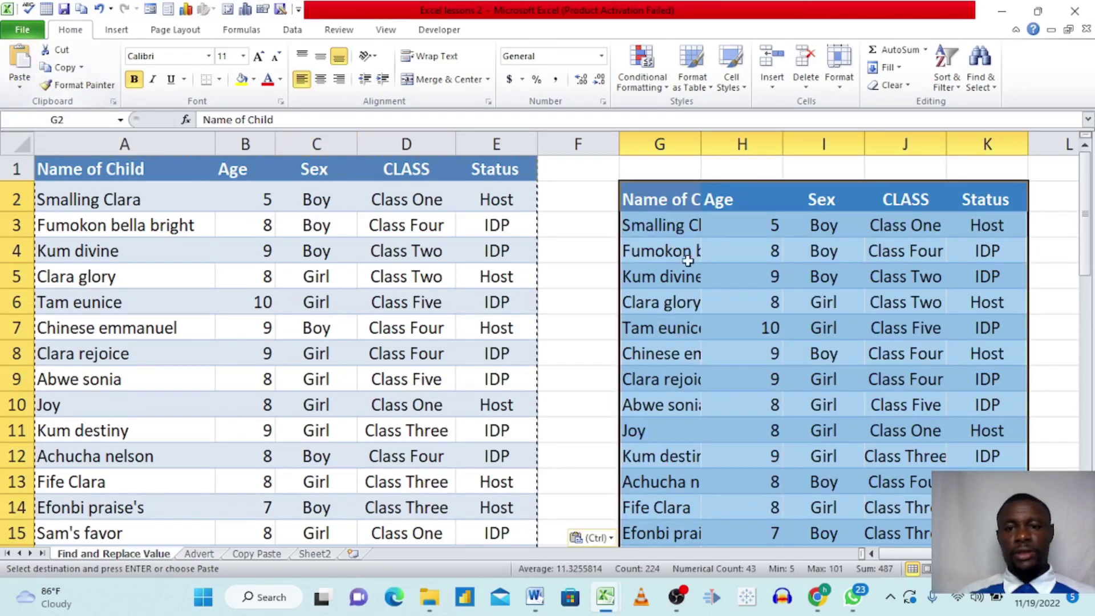
left_click(381, 228)
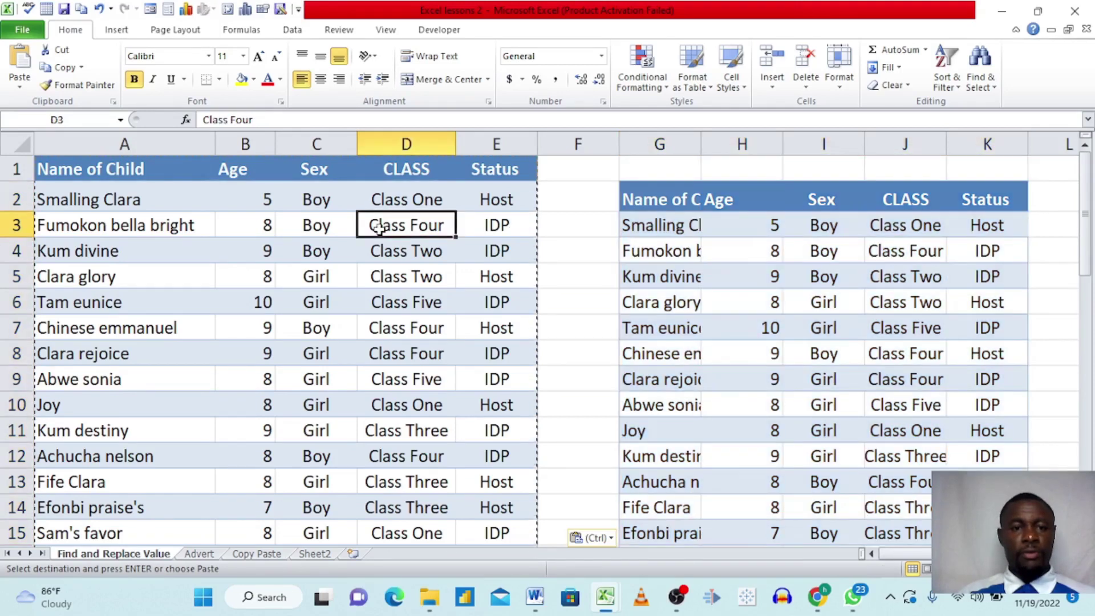
left_click(721, 267)
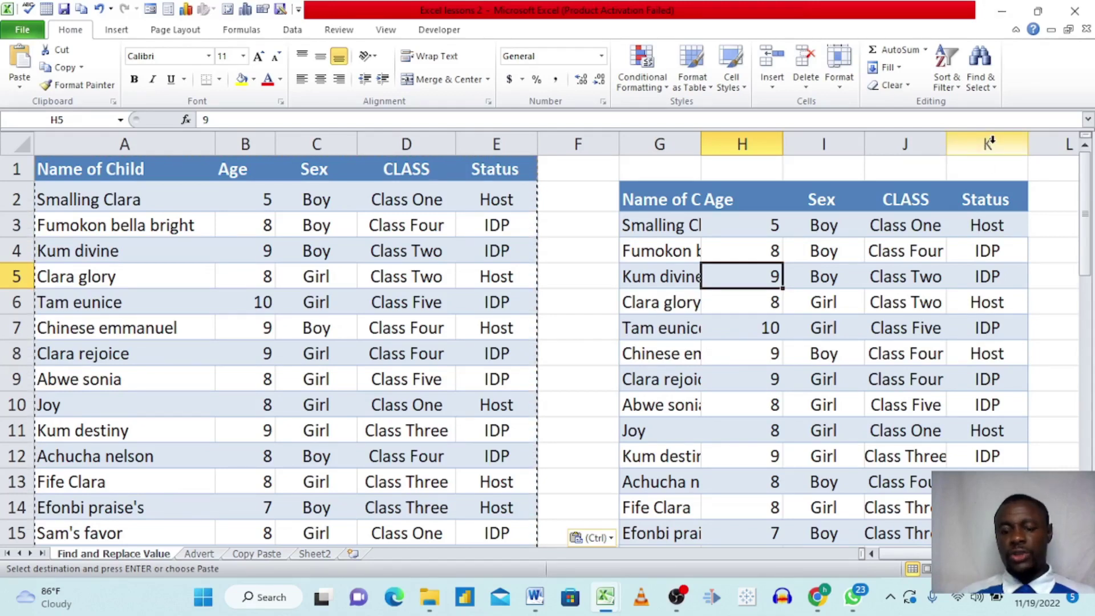
Step: Delete columns G to K holding the pasted copy of the table
left_click_drag(991, 141, 678, 161)
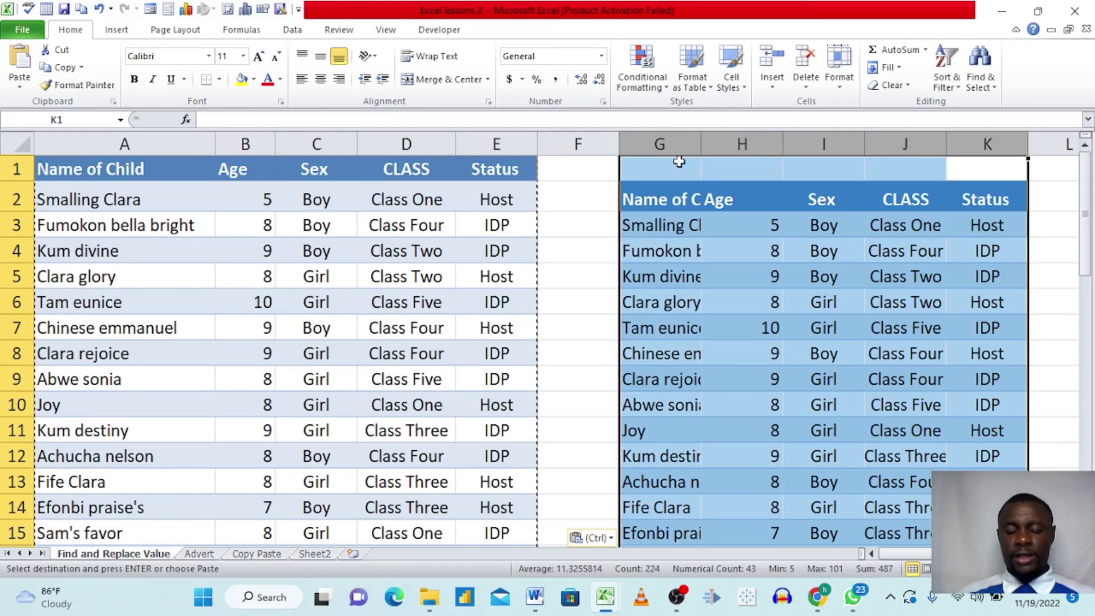
right_click(679, 162)
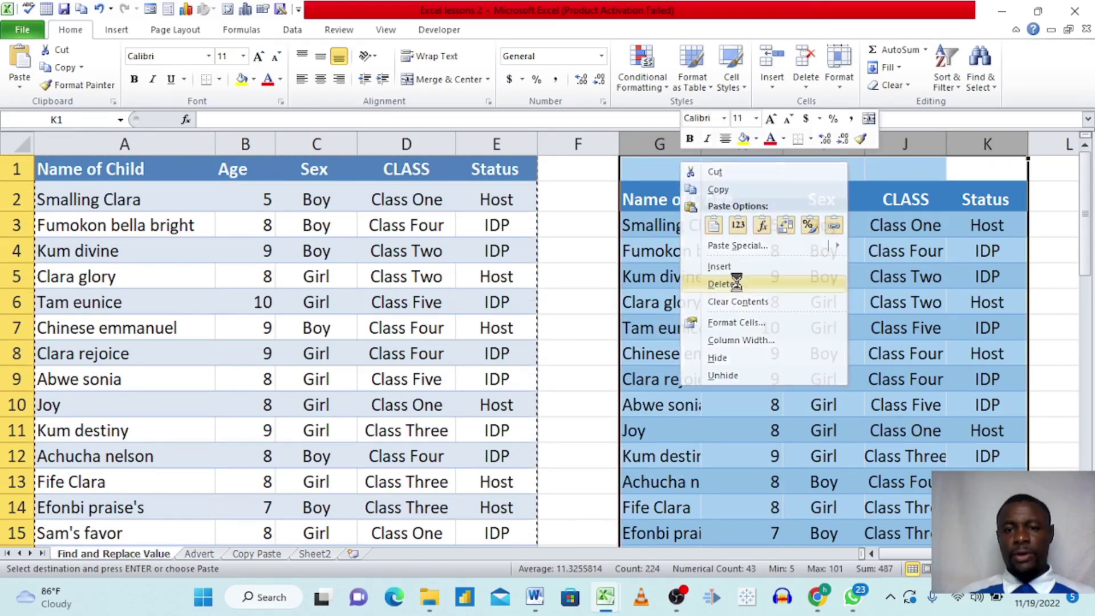
left_click(734, 283)
left_click(672, 256)
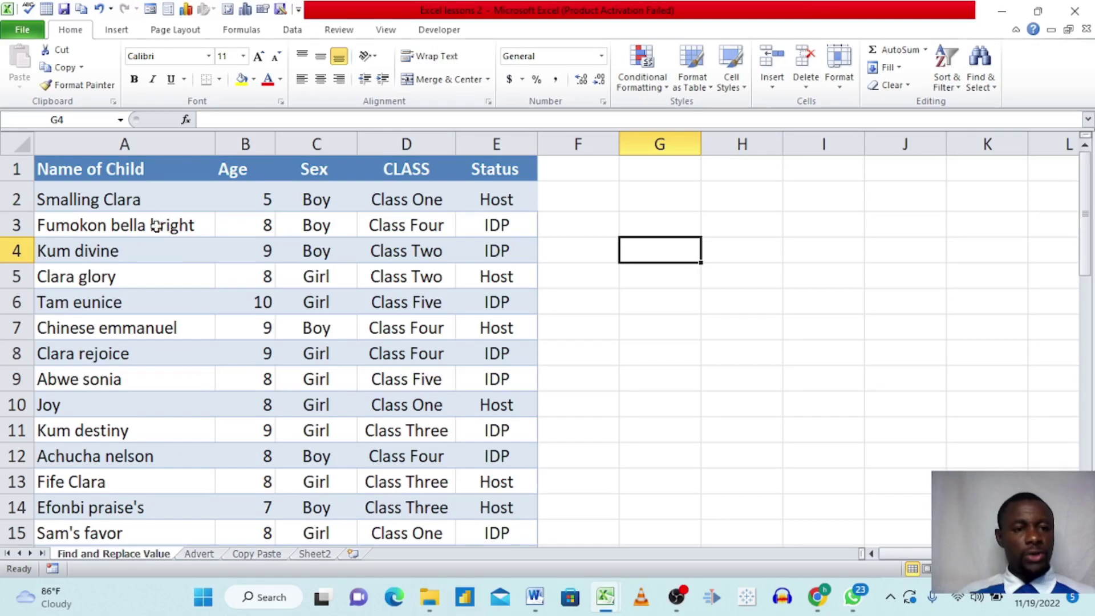
Step: Copy the student table range A1:E45 and move to the empty Sheet2
left_click_drag(81, 178, 504, 489)
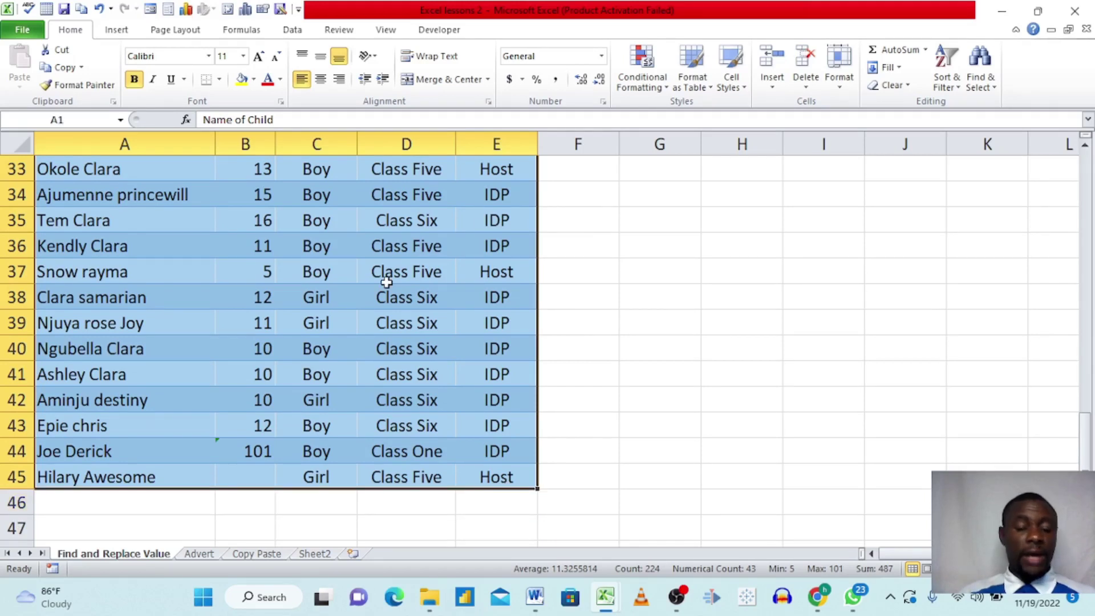
key("ctrl+c")
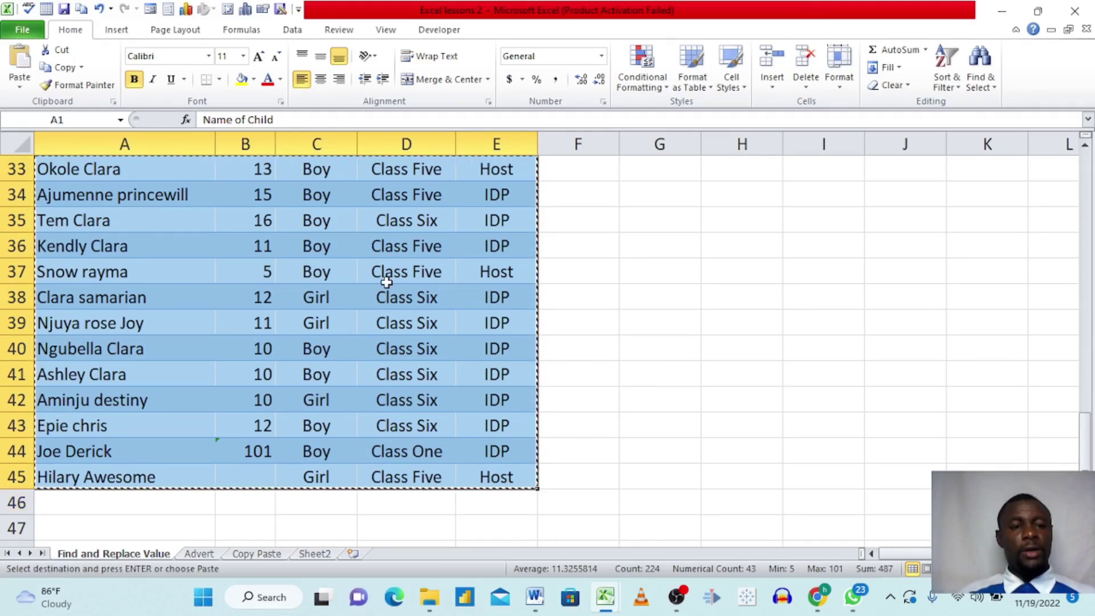
left_click(1087, 182)
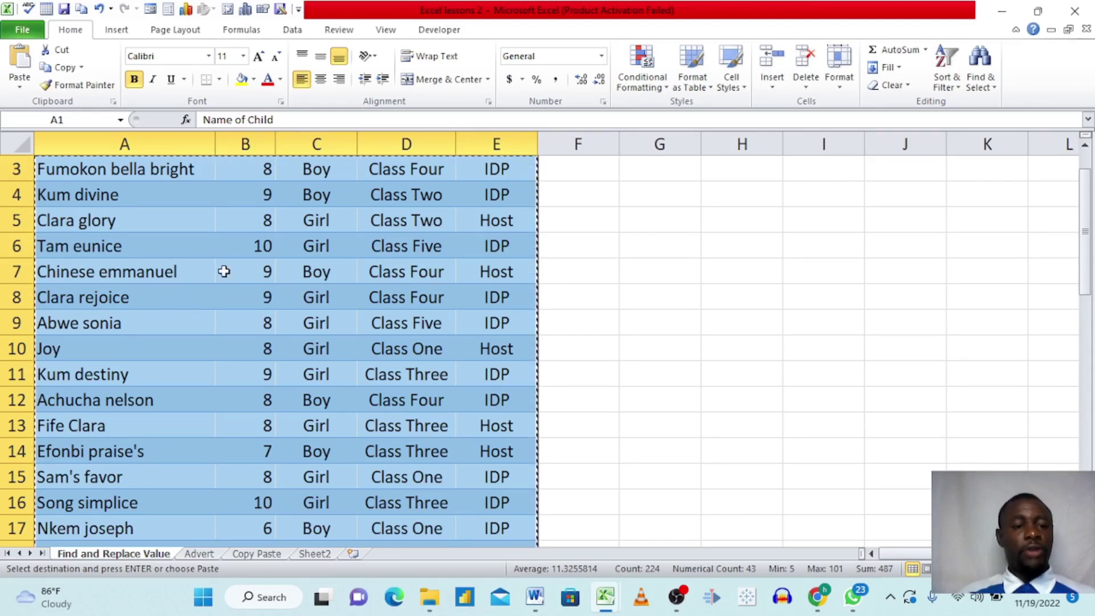
left_click(319, 555)
Step: Paste the student table at A3 on Sheet2 and widen columns A and B to fit
left_click(425, 368)
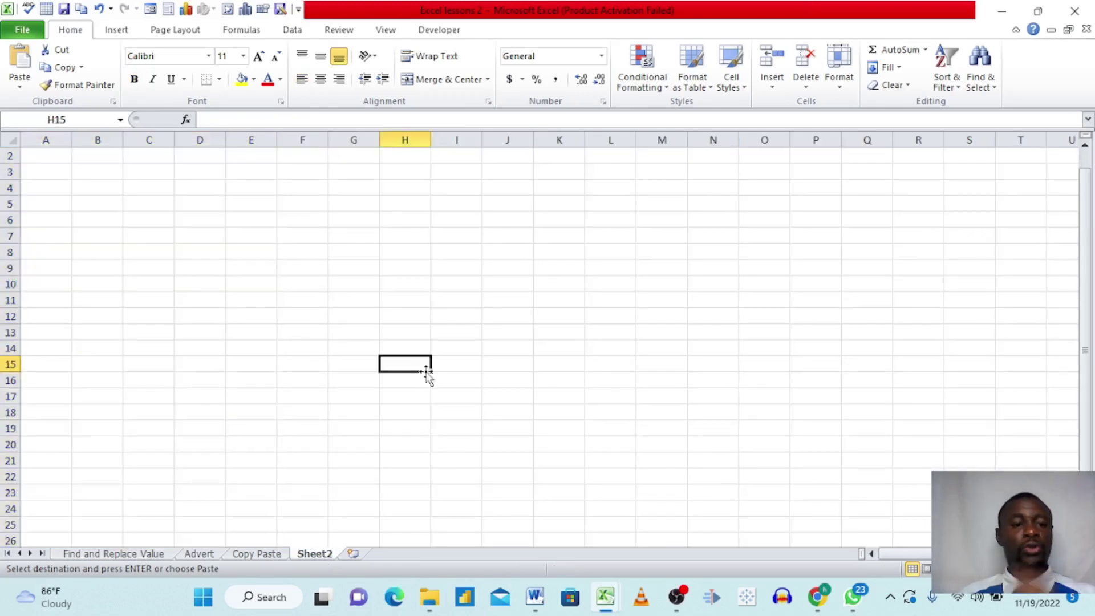
left_click(50, 172)
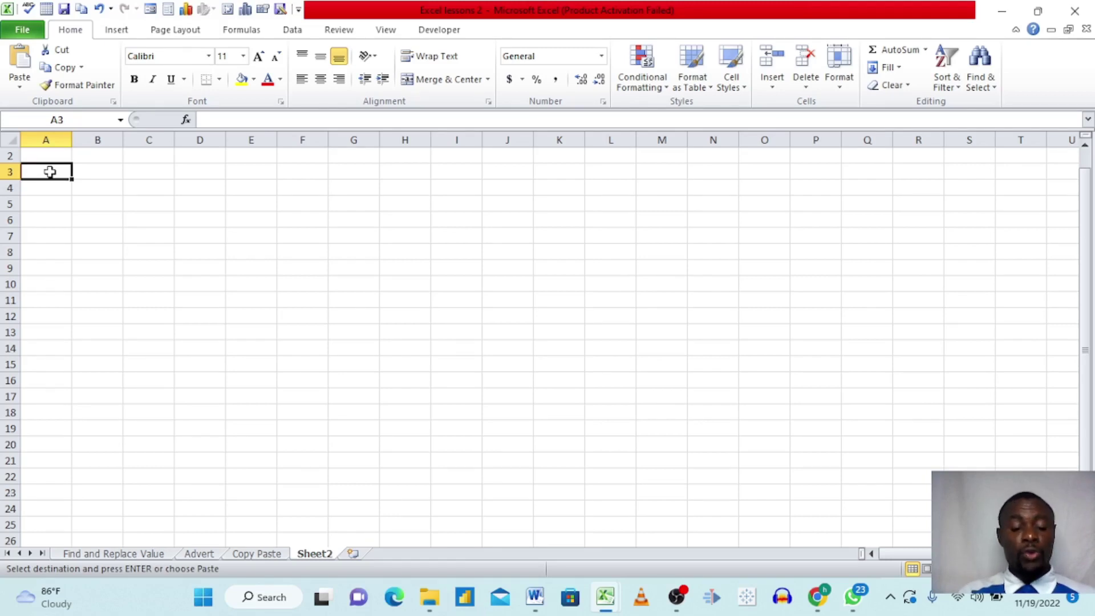
key("ctrl+v")
left_click(325, 210)
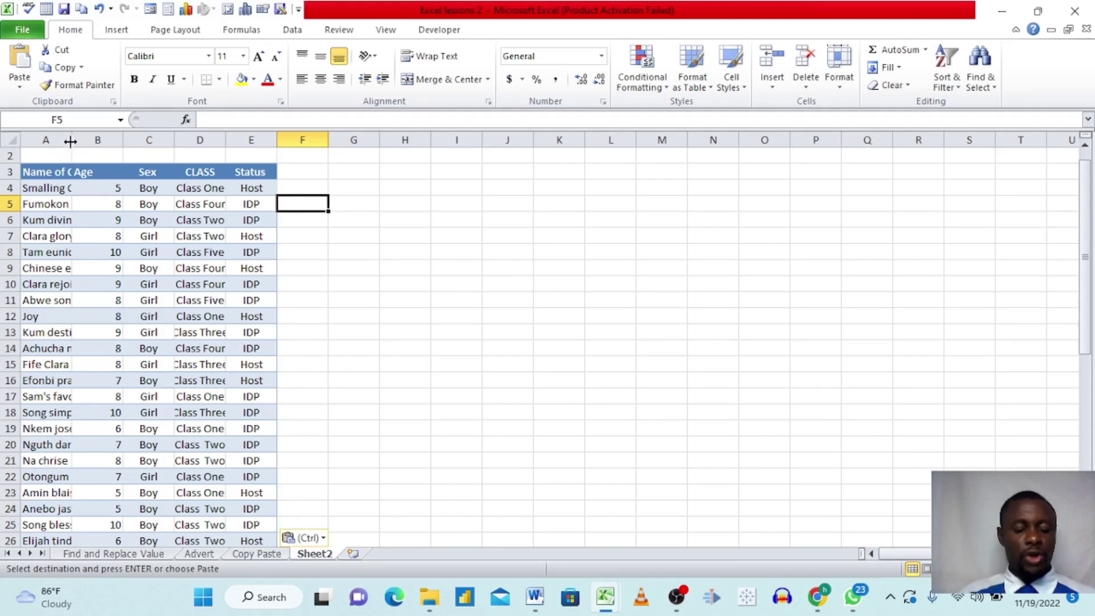
left_click_drag(70, 141, 170, 149)
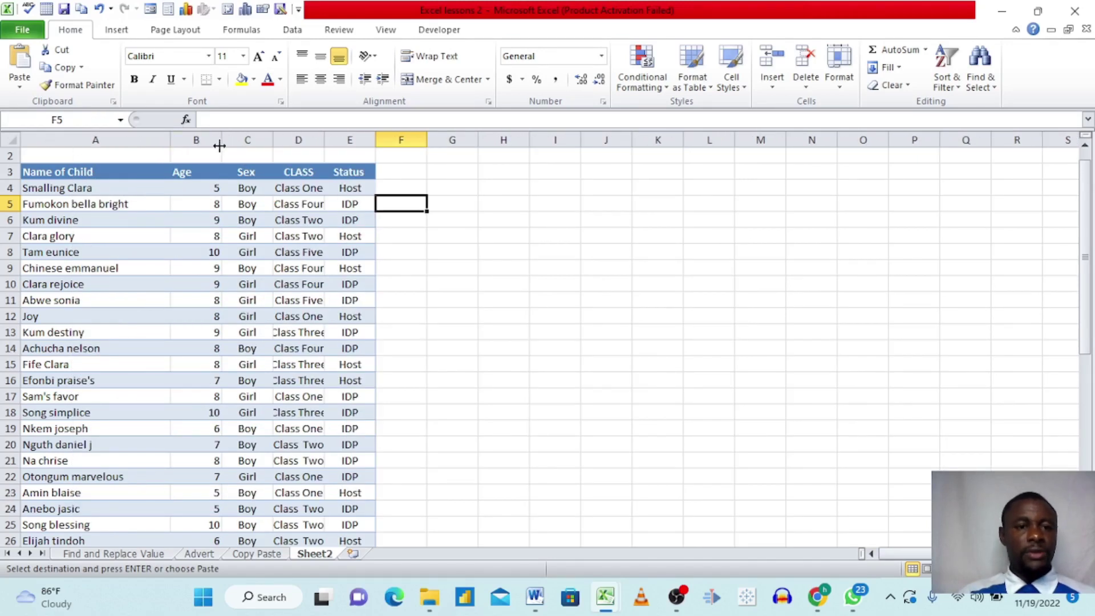
left_click_drag(220, 144, 521, 145)
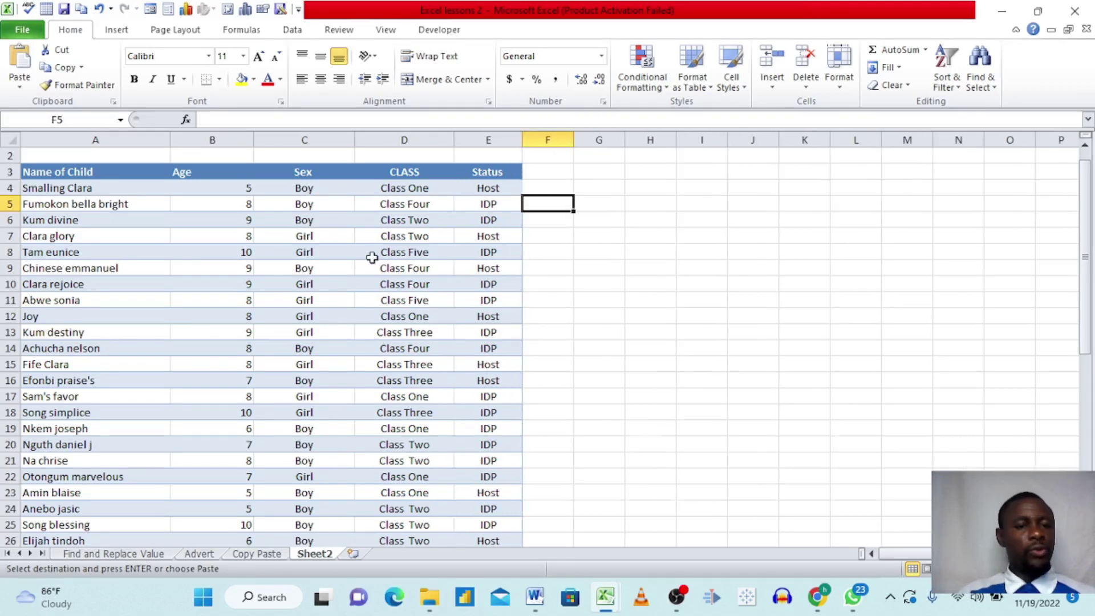